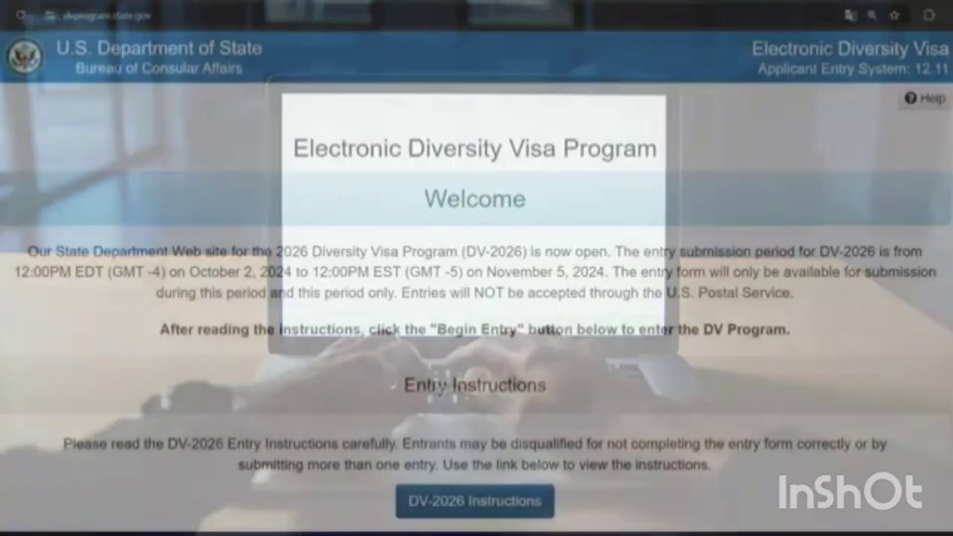
# Step: Begin a new DV-2026 entry and type the captcha image's characters into the code field
pyautogui.scroll(-5, 476, 278)
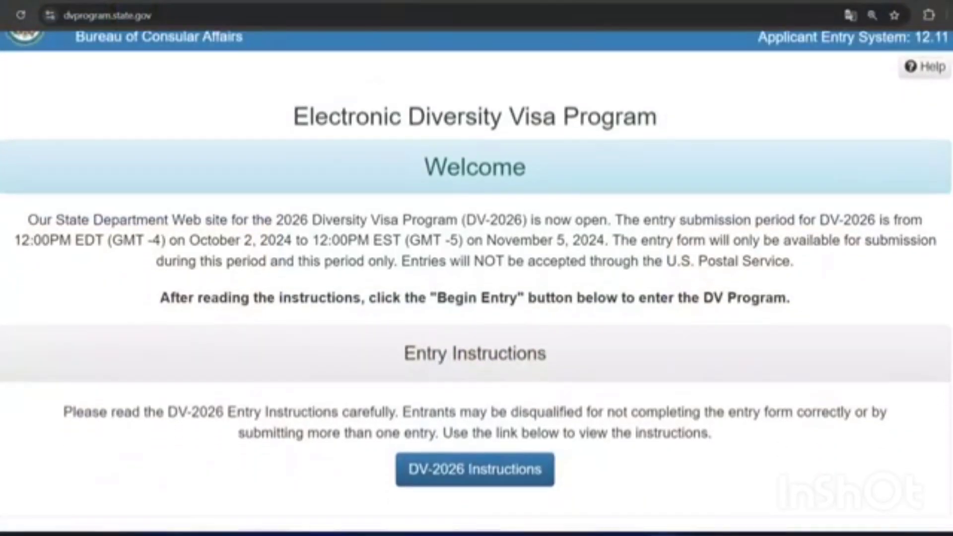
pyautogui.scroll(-7, 477, 278)
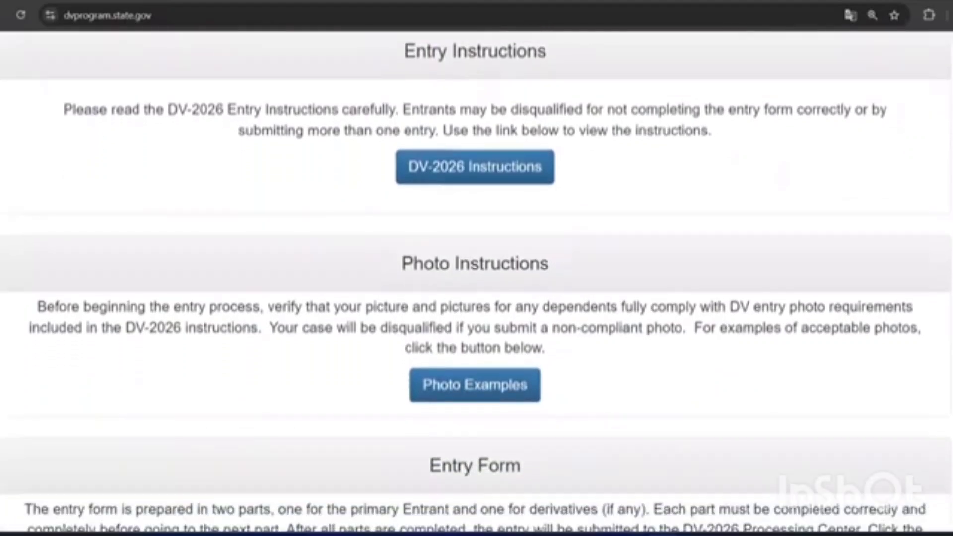
pyautogui.scroll(-3, 476, 278)
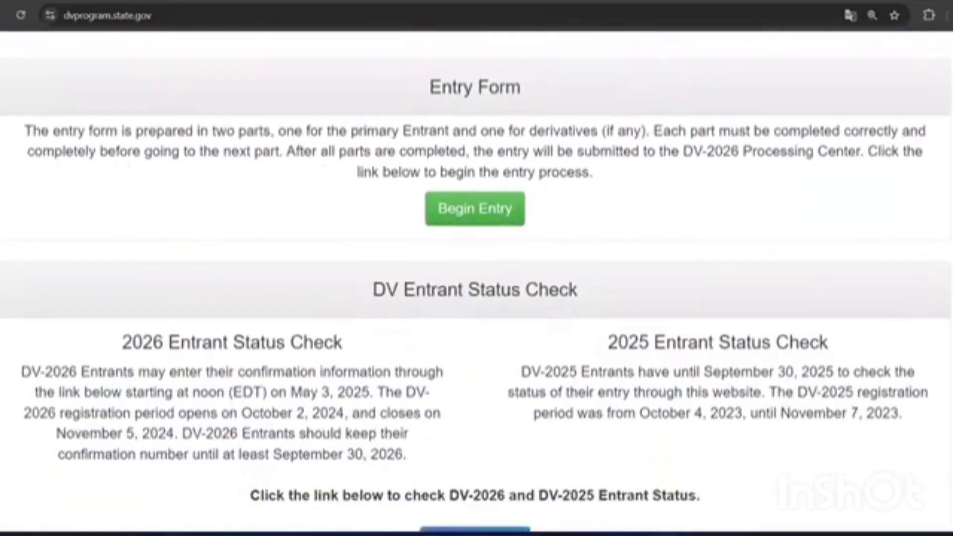
pyautogui.click(461, 167)
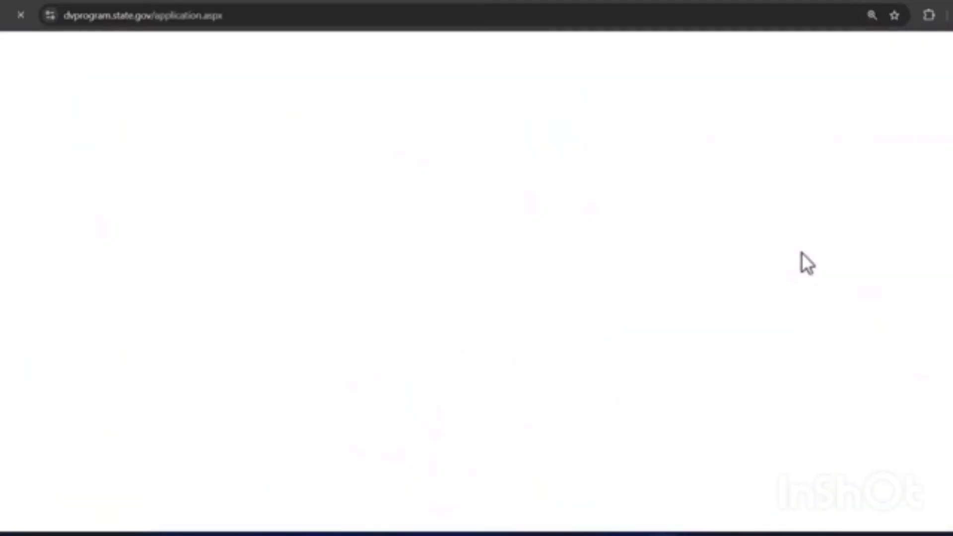
pyautogui.click(72, 396)
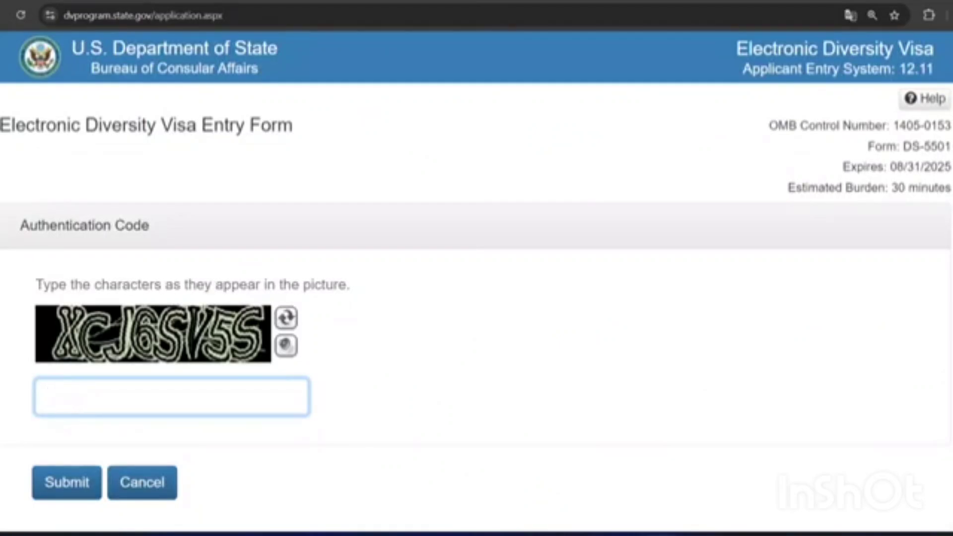
pyautogui.write('XCJ6')
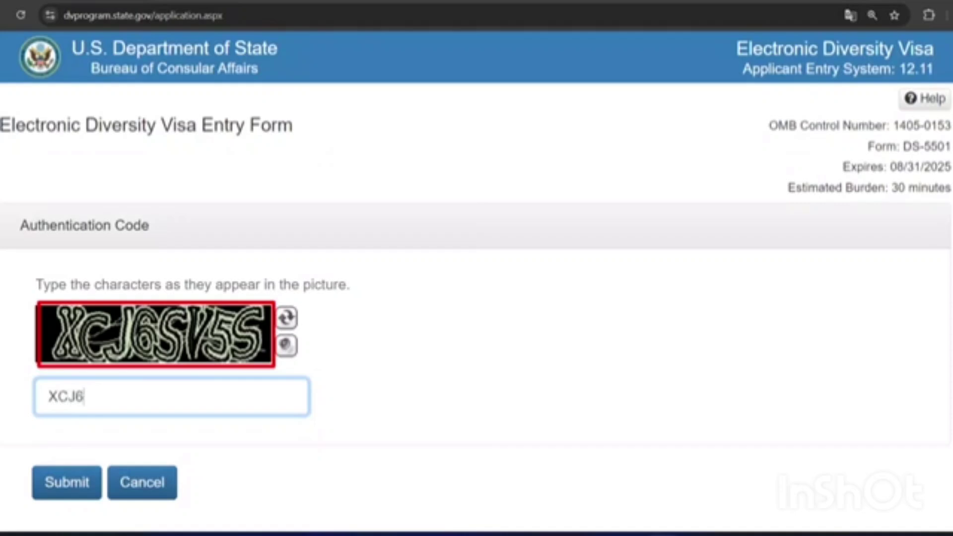
pyautogui.write('SV5S')
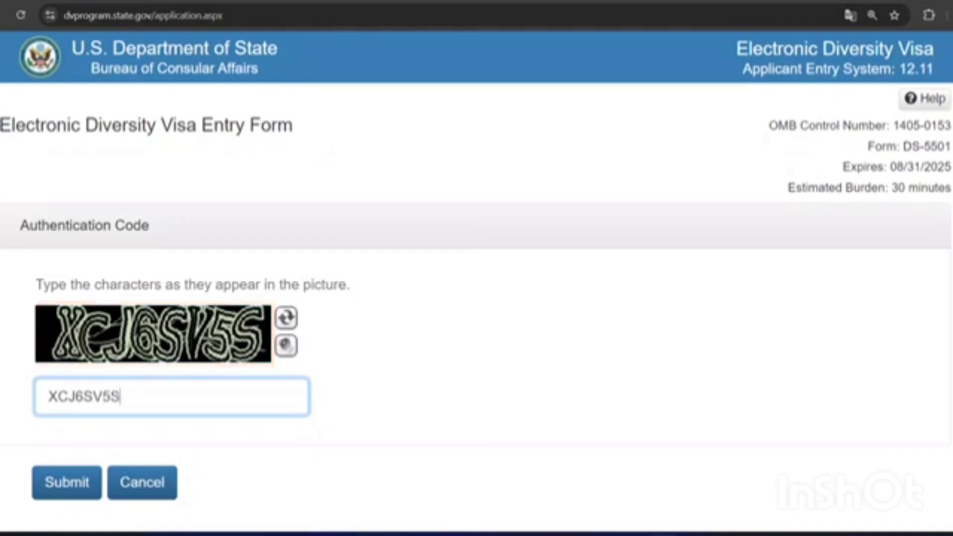
# Step: Submit the authentication code, then enter the entrant's last name and first name
pyautogui.click(70, 494)
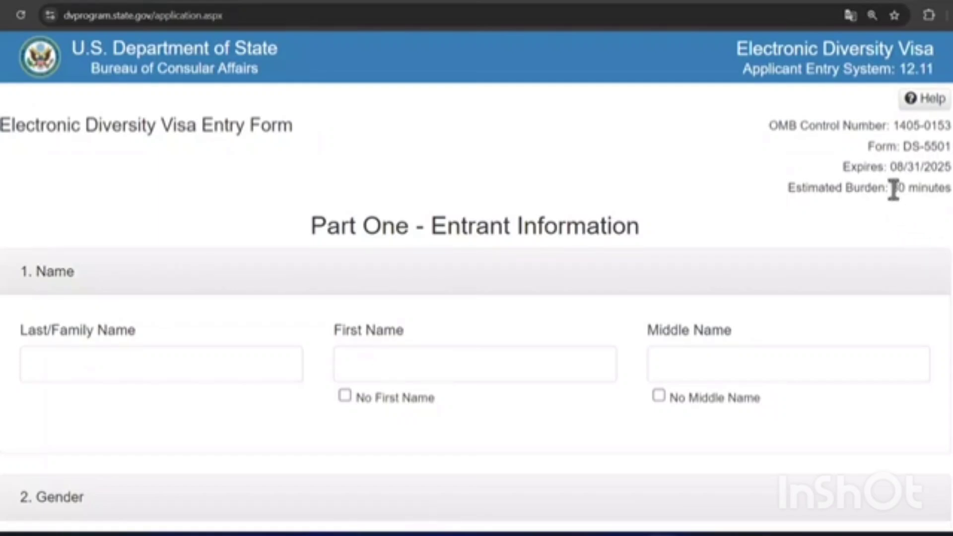
pyautogui.moveTo(891, 190); pyautogui.dragTo(952, 191)
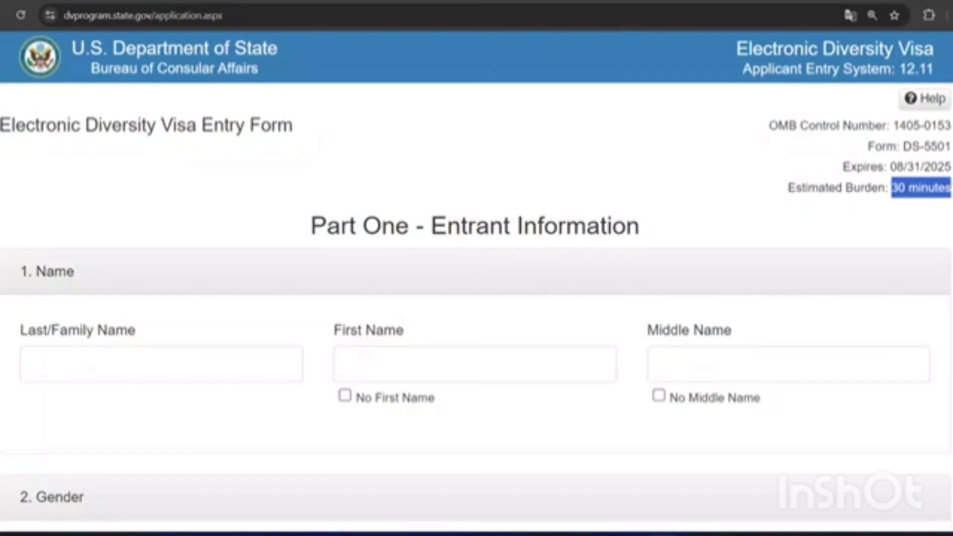
pyautogui.click(35, 368)
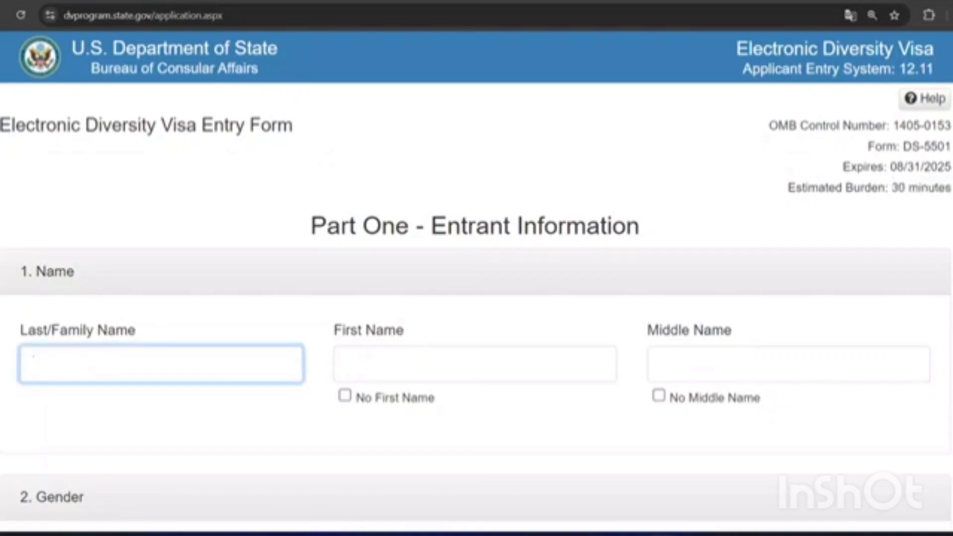
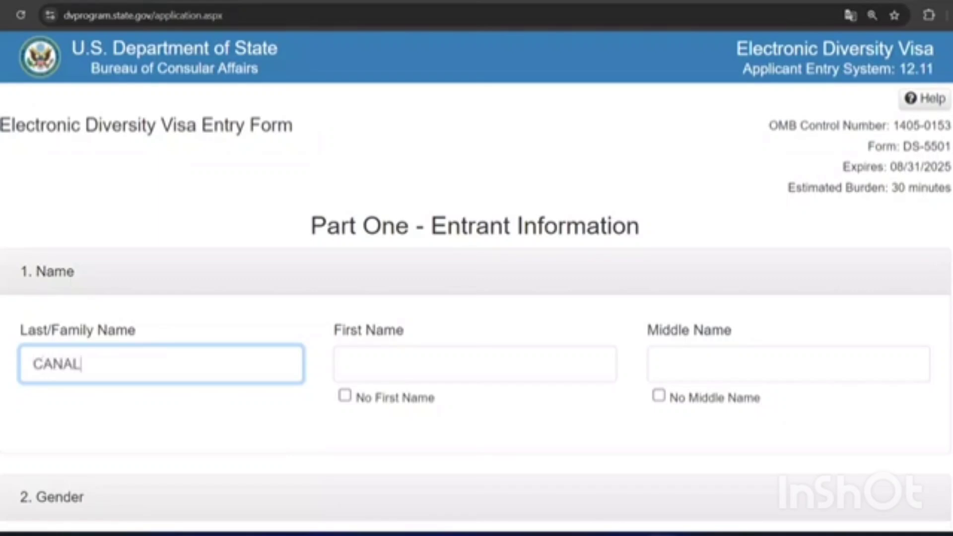
pyautogui.click(383, 361)
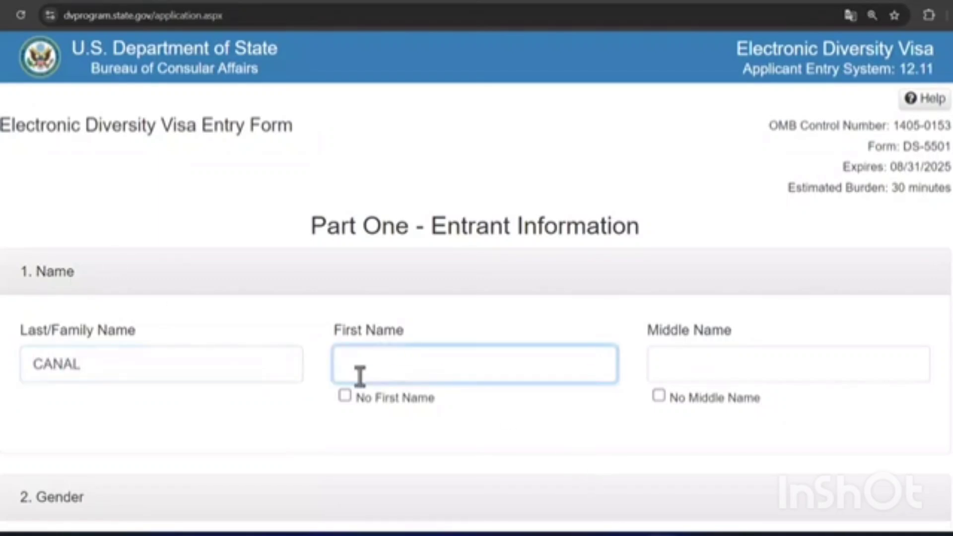
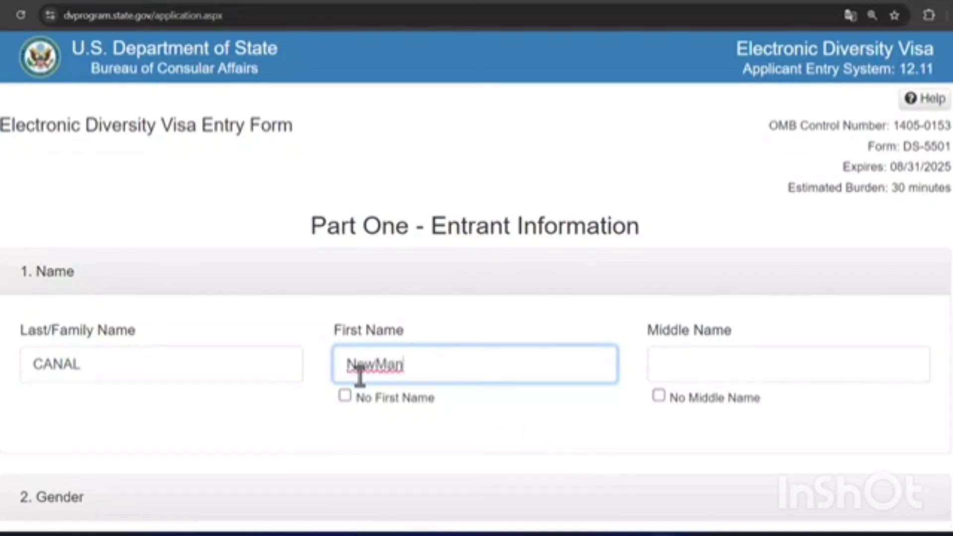
# Step: Check No Middle Name and extend the entrant's last name
pyautogui.click(680, 355)
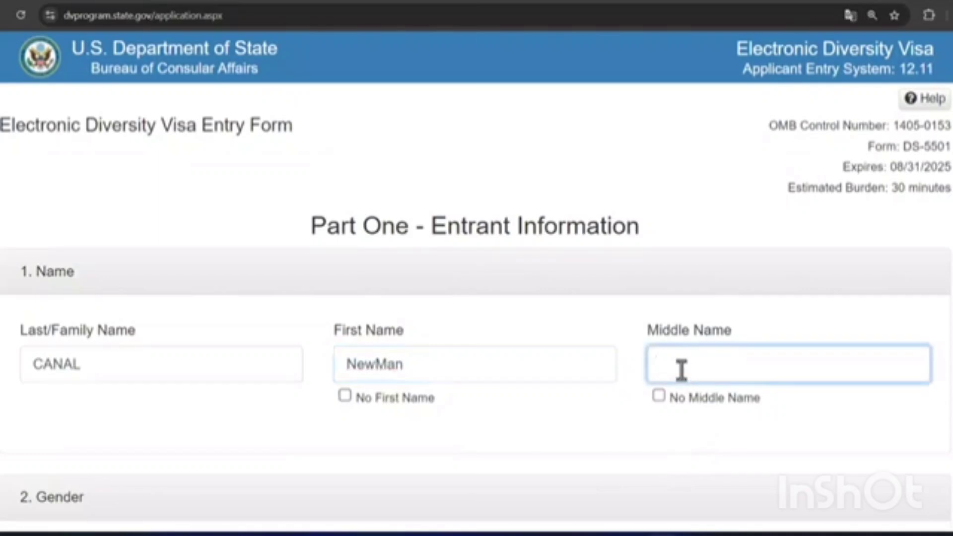
pyautogui.click(632, 432)
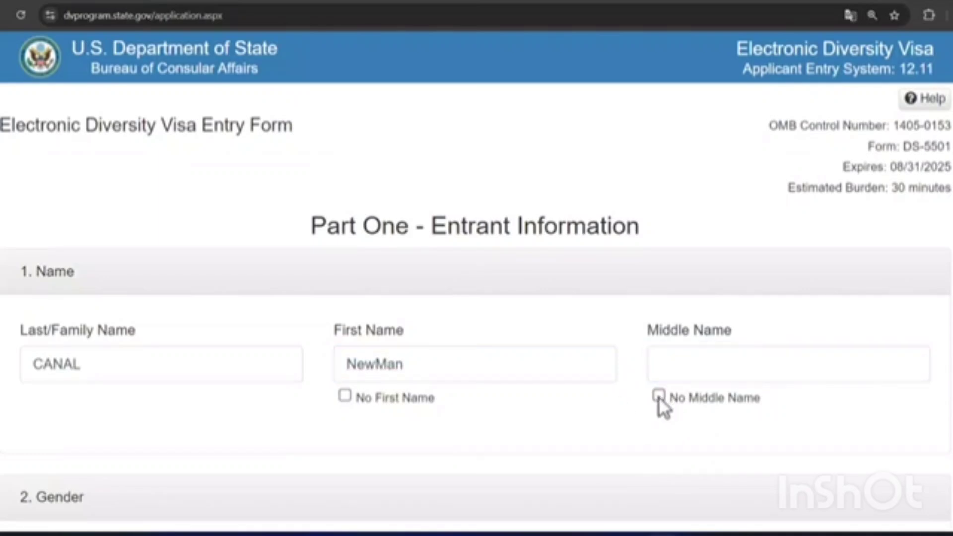
pyautogui.click(658, 395)
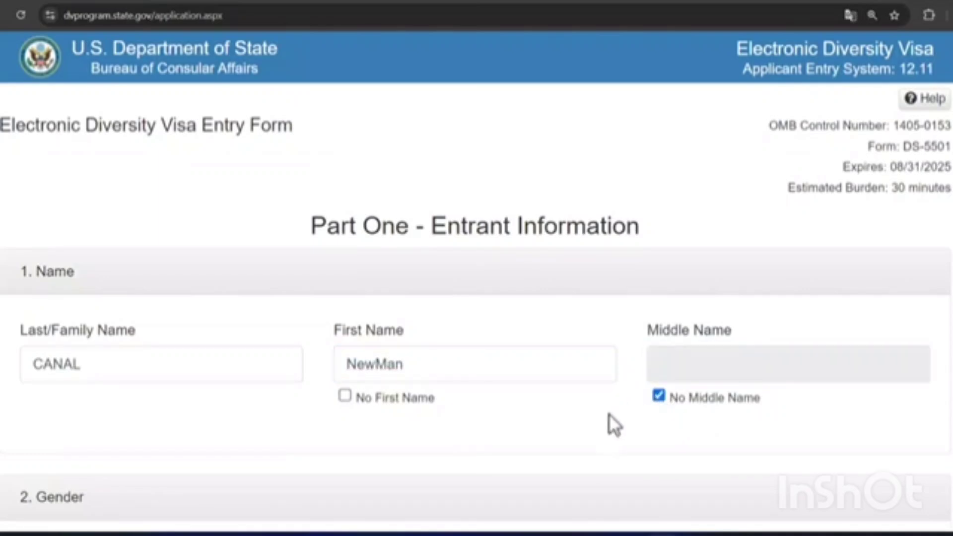
pyautogui.click(94, 369)
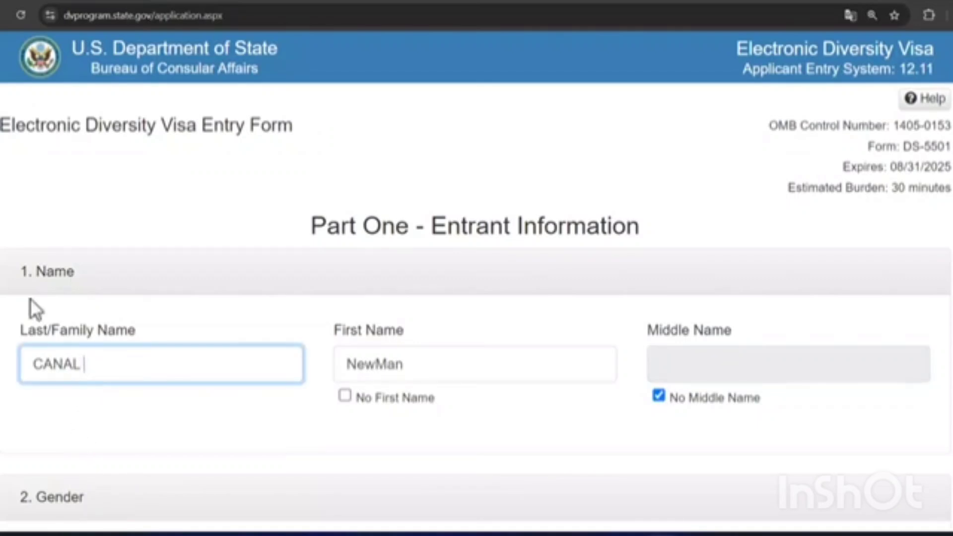
pyautogui.write('CNM')
pyautogui.click(412, 377)
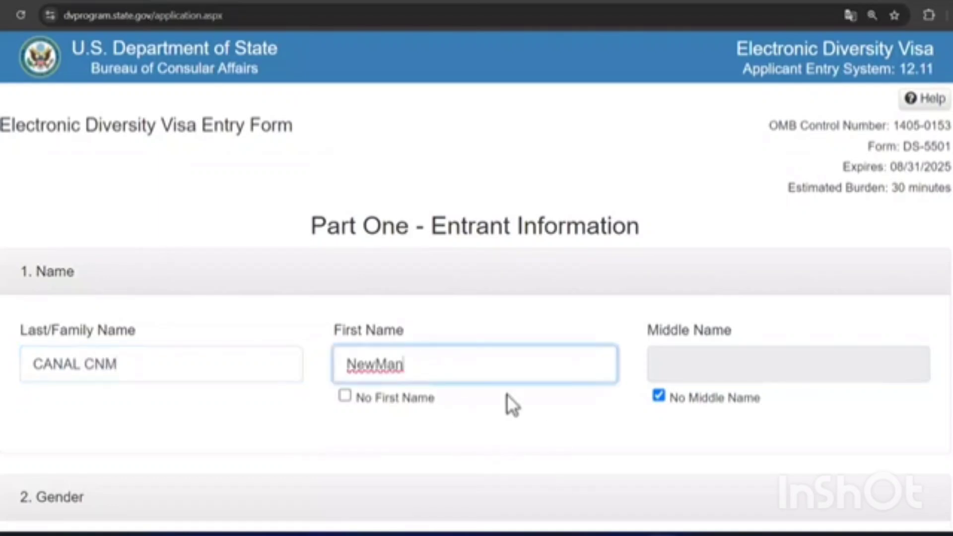
# Step: Set the entrant's gender to Female
pyautogui.scroll(-5, 502, 419)
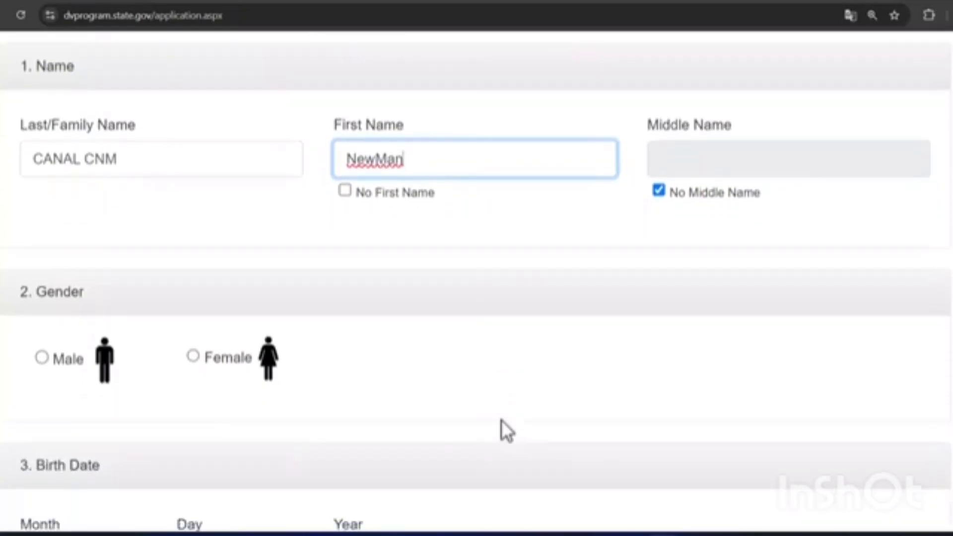
pyautogui.scroll(-1, 501, 420)
pyautogui.scroll(-2, 498, 419)
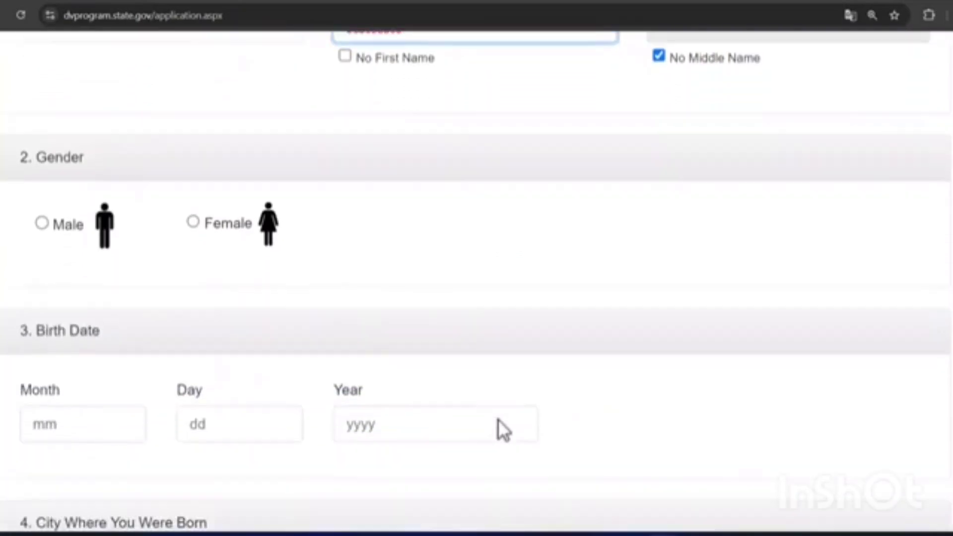
pyautogui.click(191, 220)
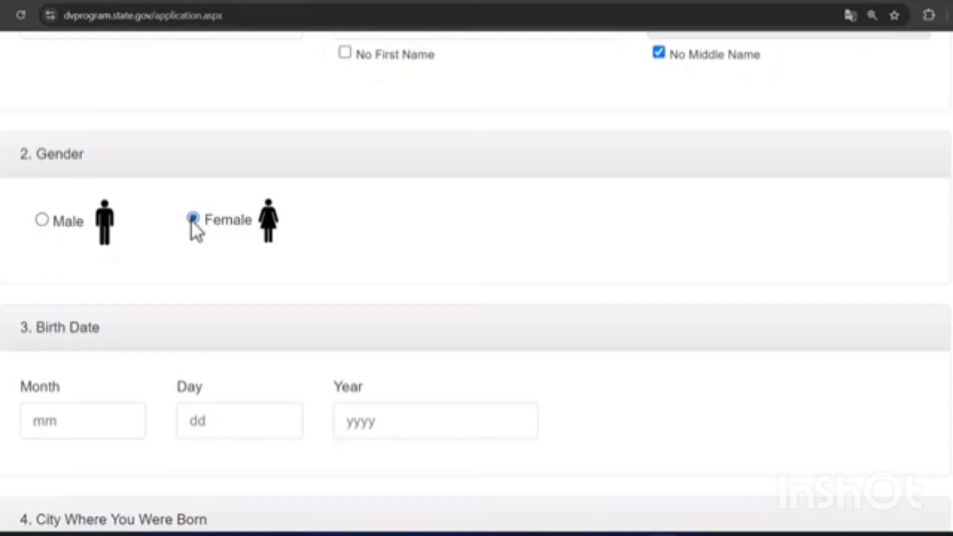
pyautogui.scroll(-2, 141, 271)
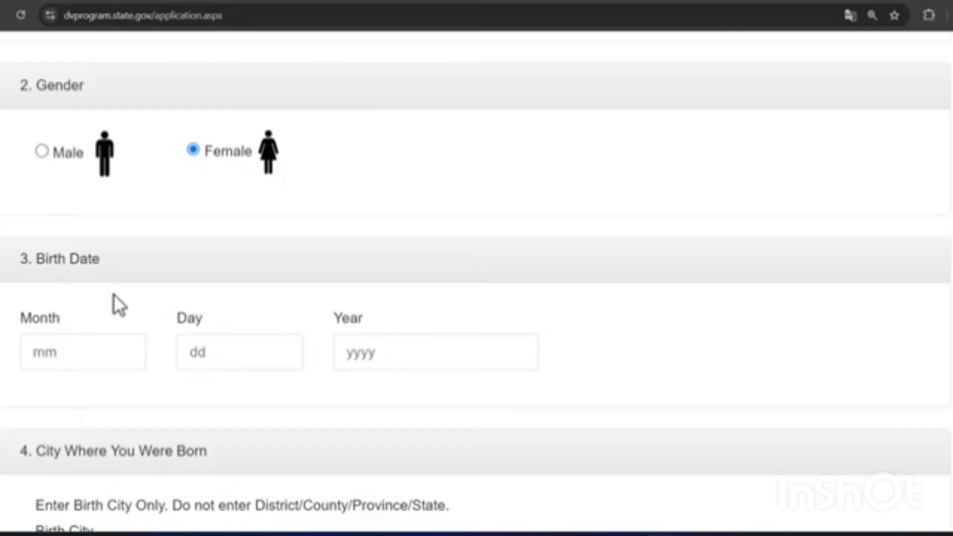
pyautogui.click(55, 351)
pyautogui.click(235, 367)
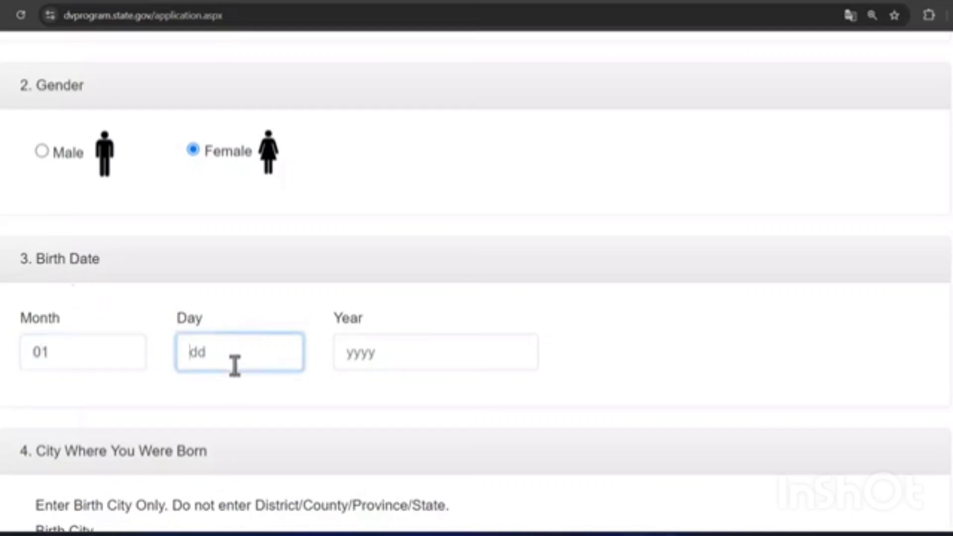
pyautogui.write('12')
pyautogui.click(415, 346)
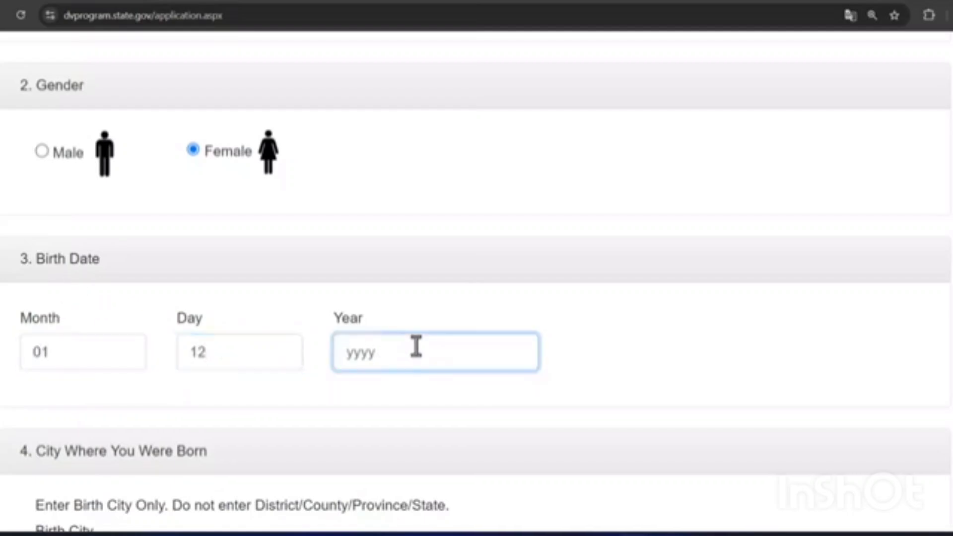
pyautogui.write('1987')
# Step: Enter Bejaia as the birth city
pyautogui.scroll(-4, 945, 288)
pyautogui.scroll(-2, 826, 224)
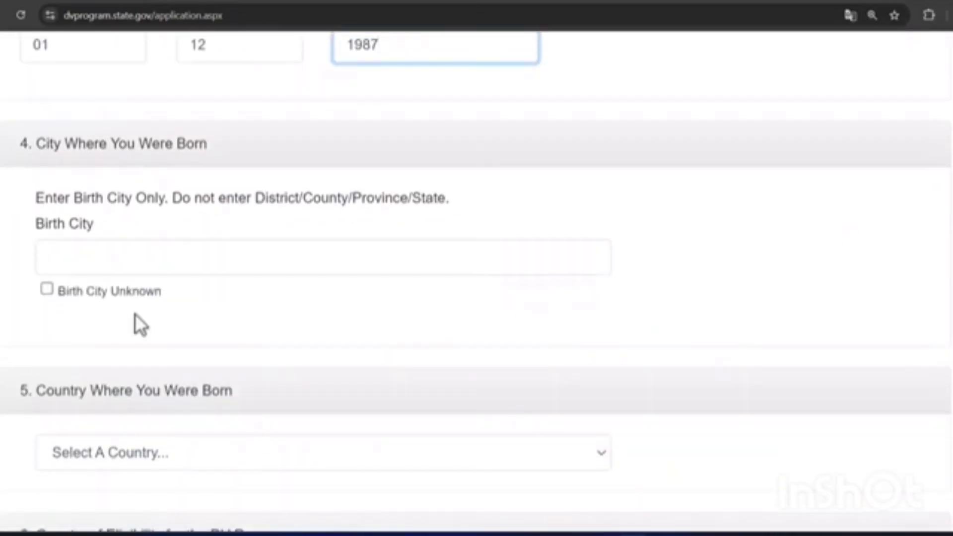
pyautogui.click(56, 264)
pyautogui.write('Bejaia')
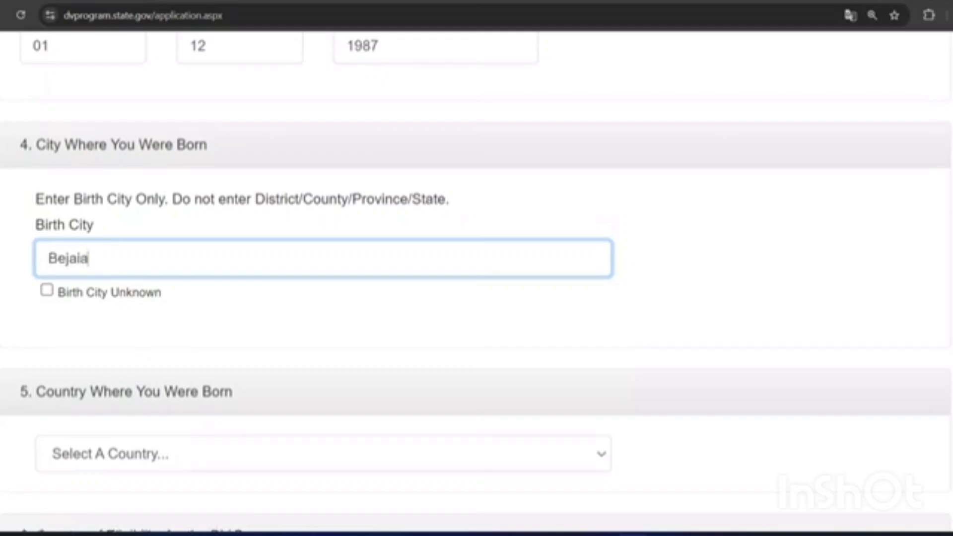
pyautogui.scroll(-1, 476, 278)
pyautogui.scroll(-5, 846, 209)
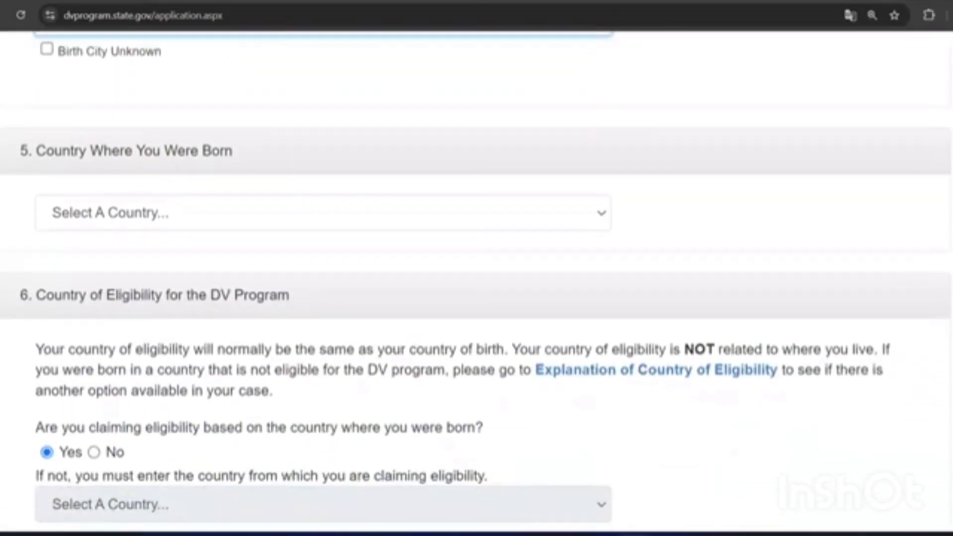
# Step: Select Algeria as the country of birth
pyautogui.click(604, 211)
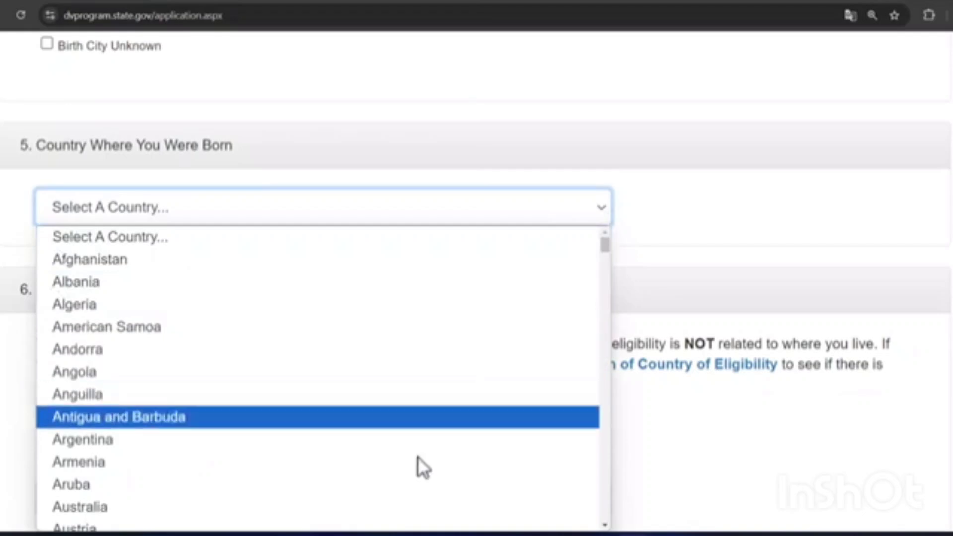
pyautogui.click(295, 304)
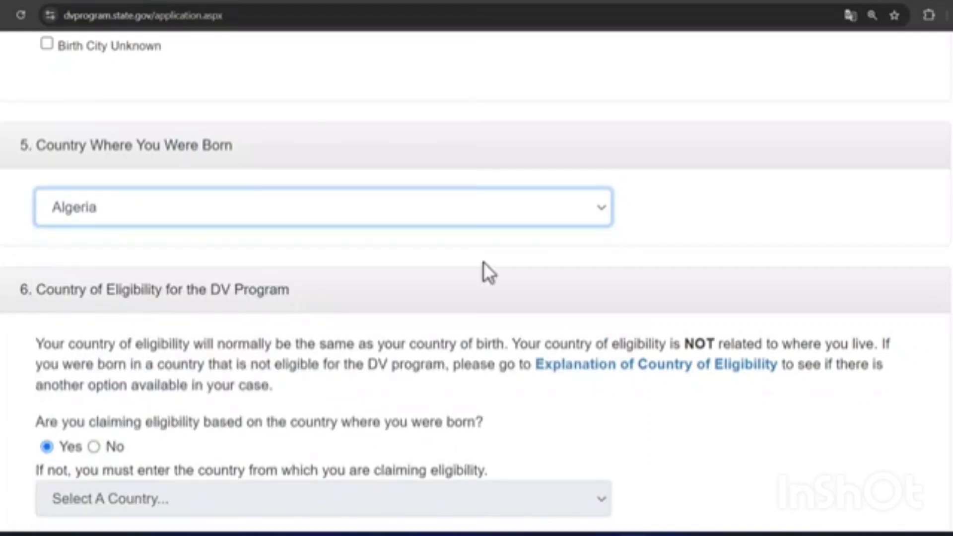
pyautogui.scroll(-3, 476, 277)
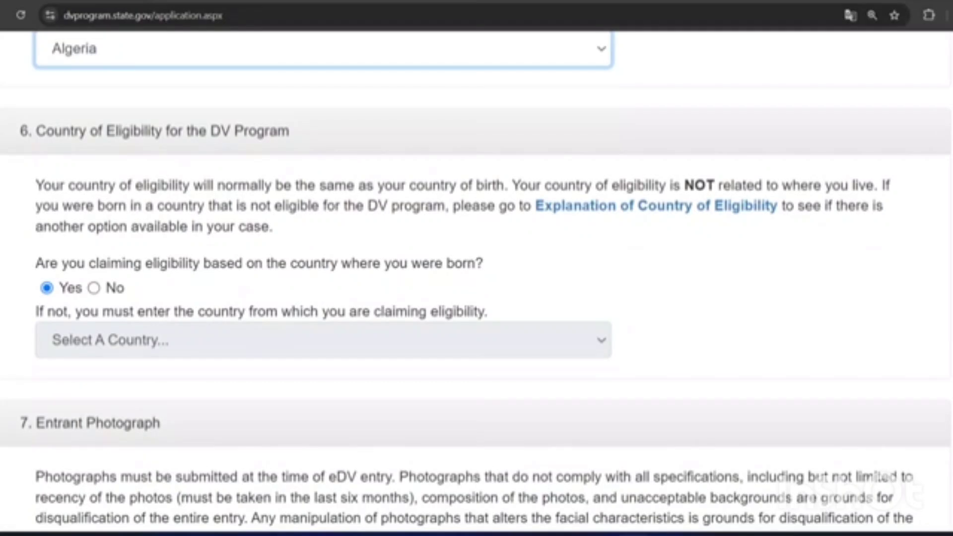
pyautogui.scroll(-1, 477, 277)
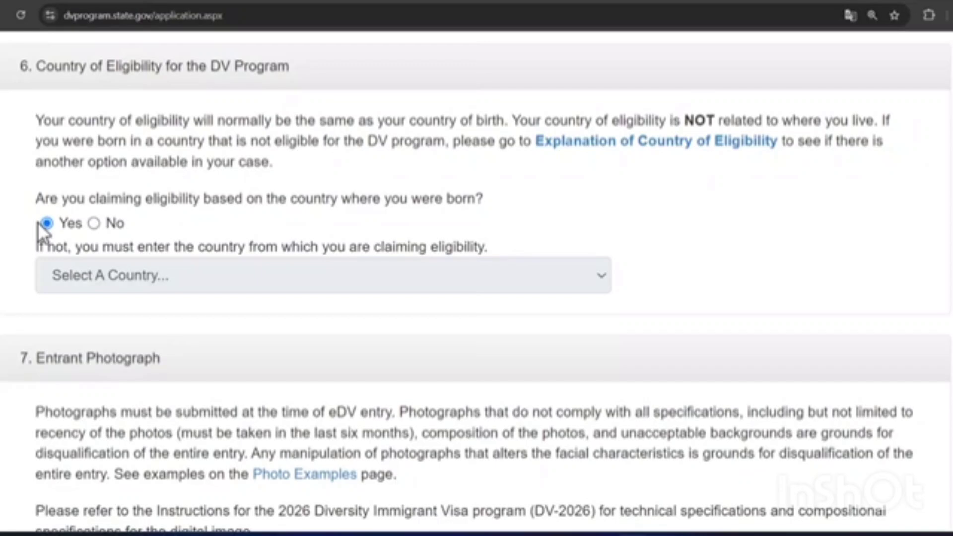
# Step: Keep eligibility claimed based on the birth country, after briefly trying No
pyautogui.click(93, 223)
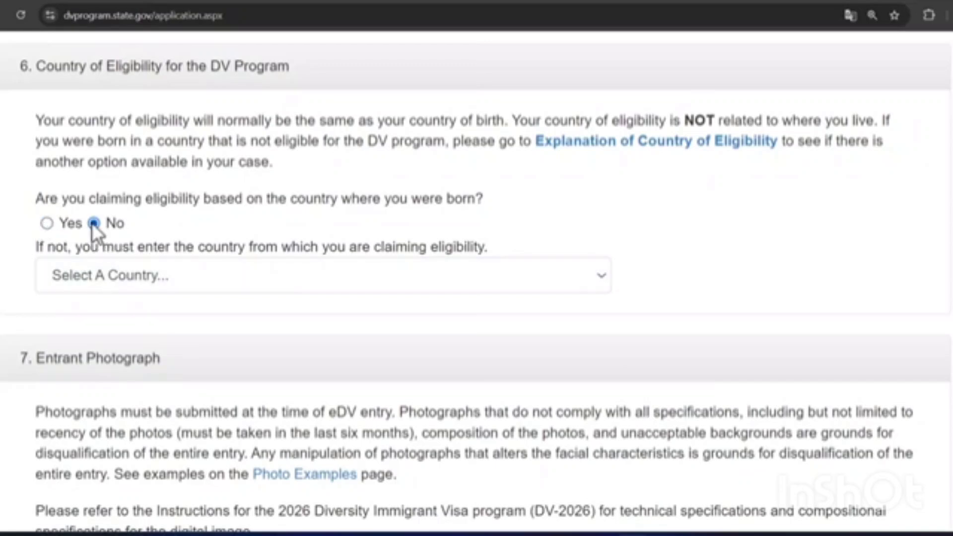
pyautogui.click(599, 282)
pyautogui.click(600, 281)
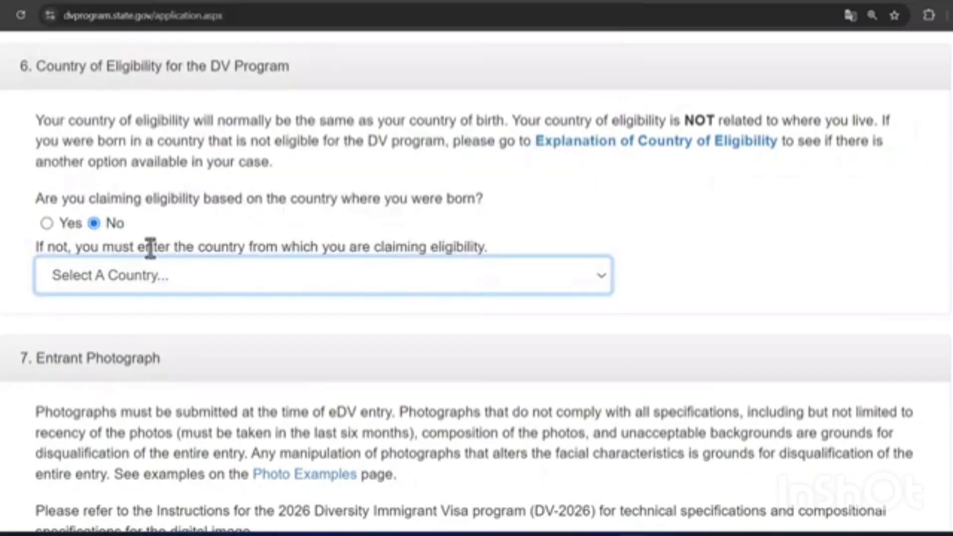
pyautogui.click(46, 223)
# Step: Upload the istockphoto portrait of a woman in a dark jacket as the entrant photograph
pyautogui.scroll(-5, 655, 217)
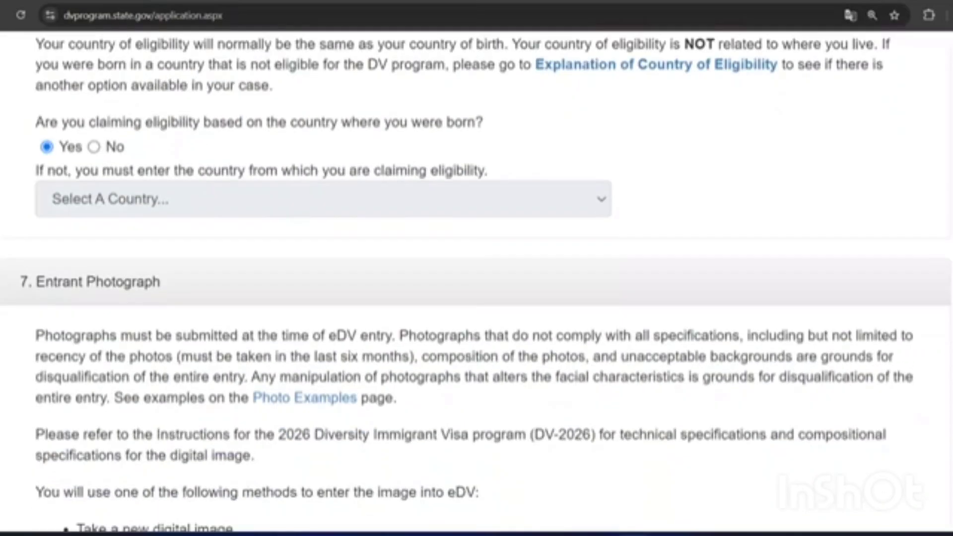
pyautogui.scroll(-3, 476, 278)
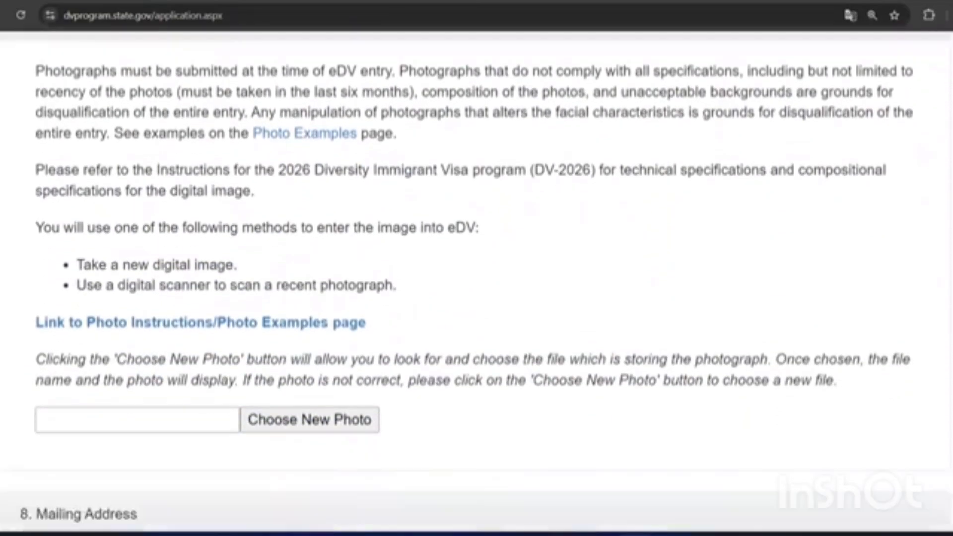
pyautogui.click(309, 337)
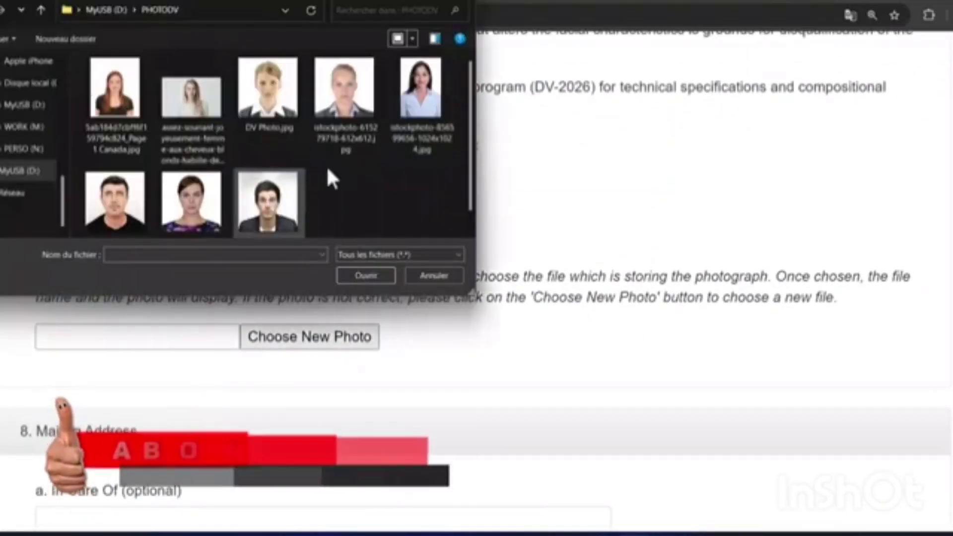
pyautogui.click(342, 90)
pyautogui.click(366, 275)
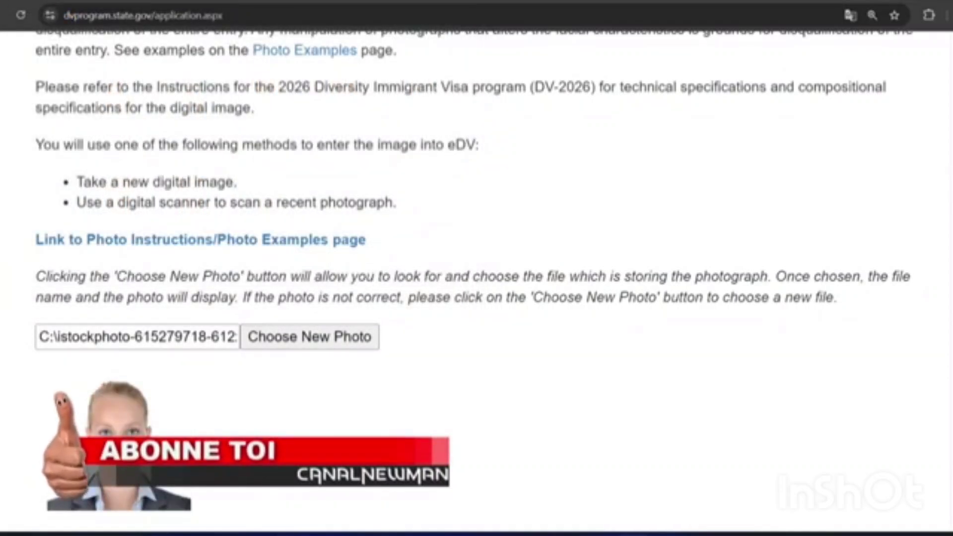
pyautogui.scroll(-2, 477, 277)
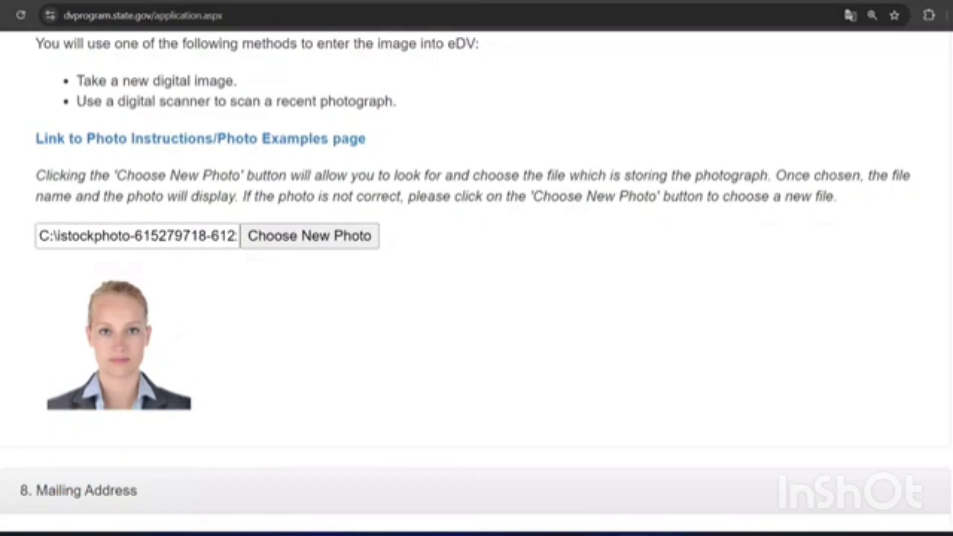
pyautogui.scroll(-7, 476, 278)
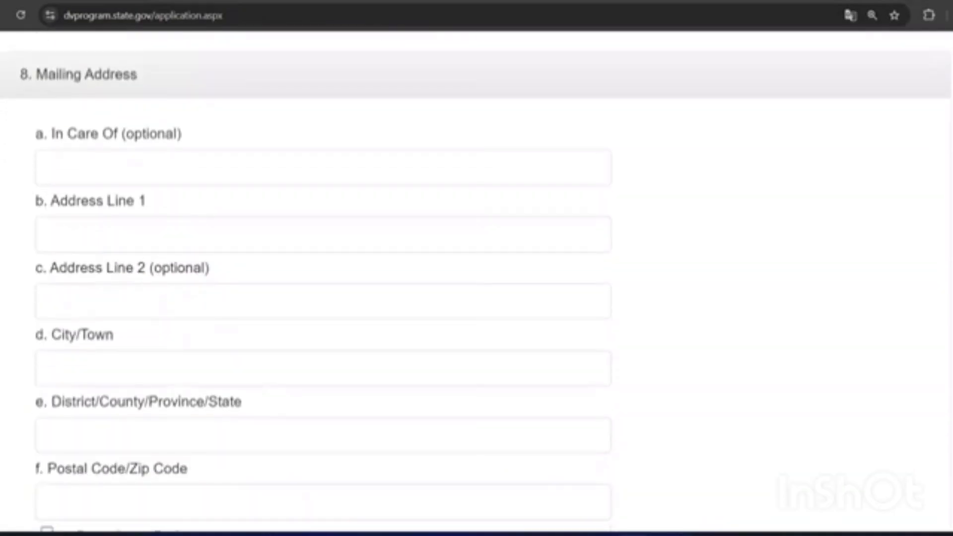
# Step: Fill in the mailing address lines, city/town and district/province
pyautogui.click(86, 241)
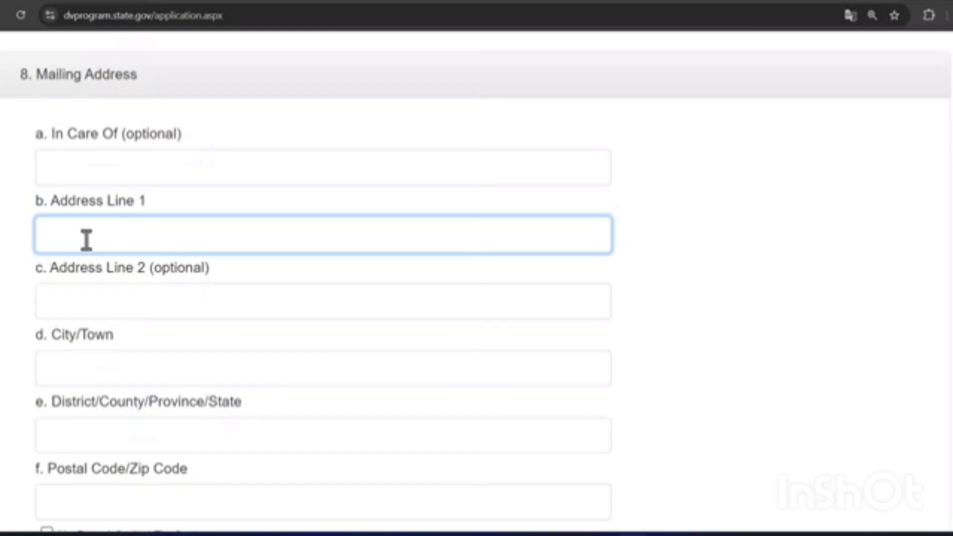
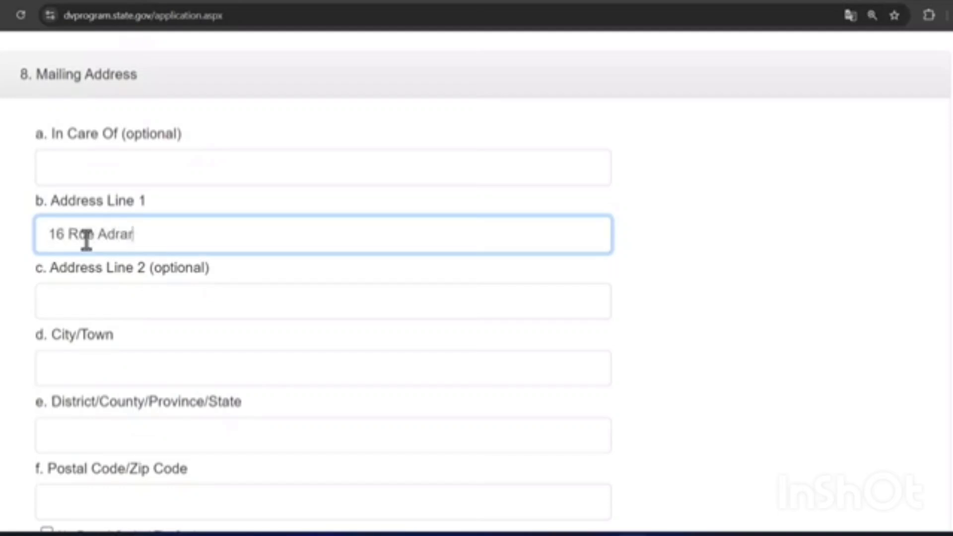
pyautogui.click(65, 303)
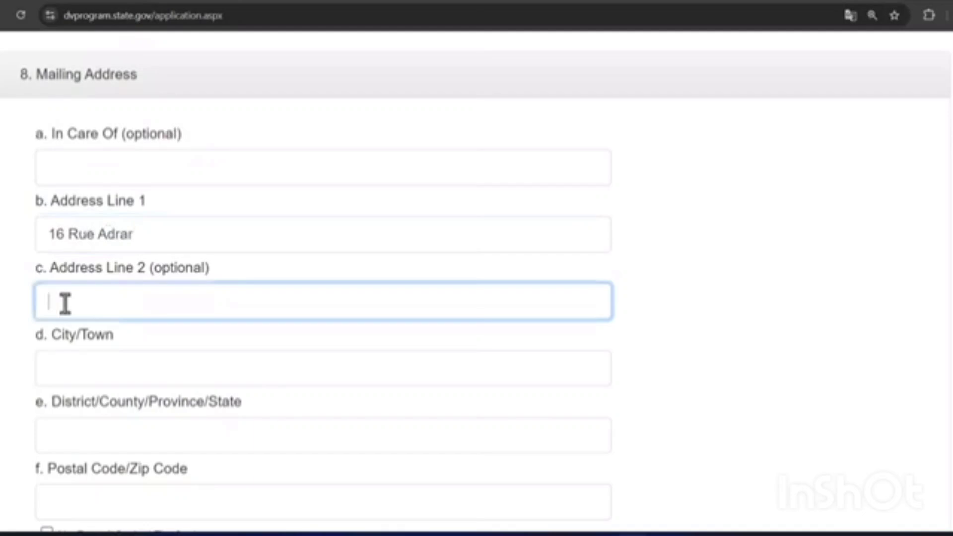
pyautogui.moveTo(72, 400); pyautogui.dragTo(76, 369)
pyautogui.write('Bejaia')
pyautogui.click(64, 430)
pyautogui.write('Bejaia')
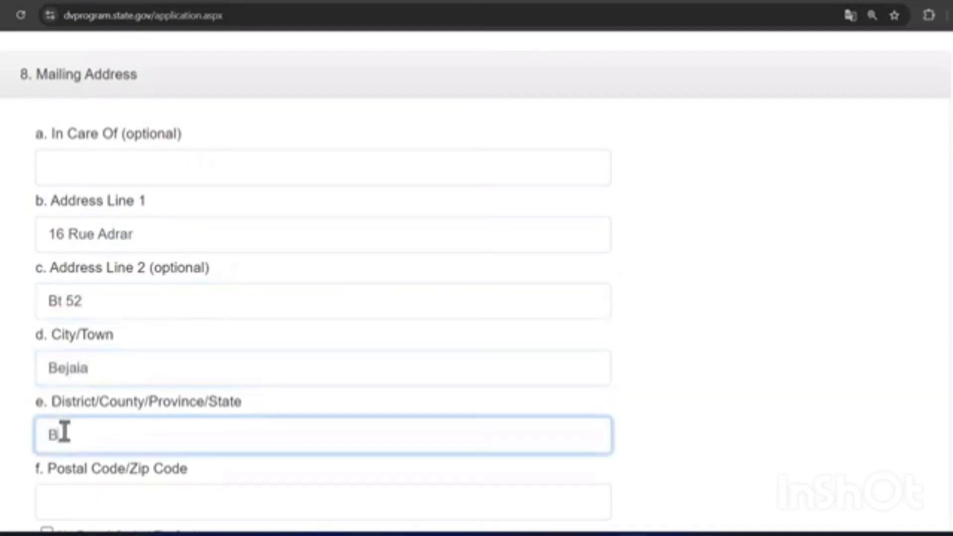
# Step: Enter the postal code, leaving No Postal Code unchecked, and choose Algeria as country
pyautogui.scroll(-3, 144, 404)
pyautogui.click(123, 366)
pyautogui.write('06000')
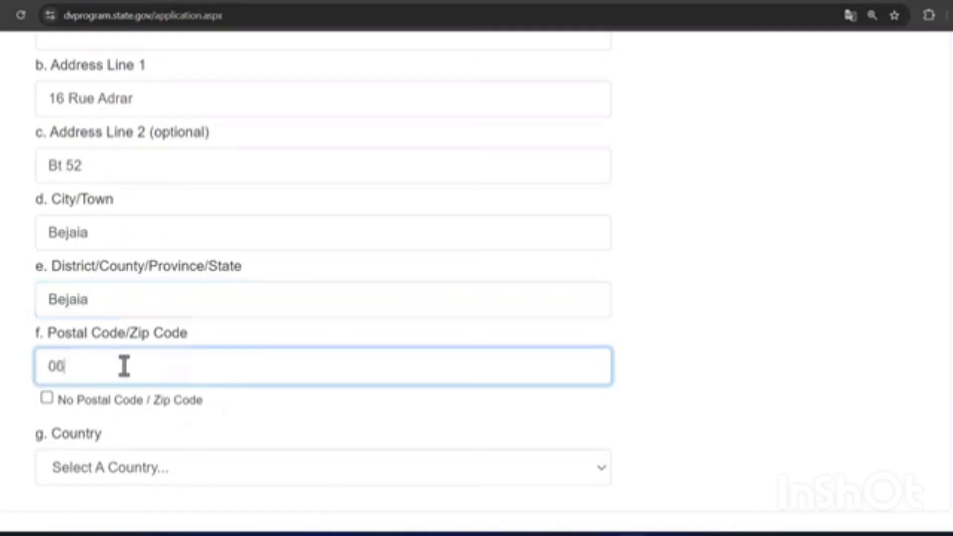
pyautogui.click(47, 398)
pyautogui.click(47, 398)
pyautogui.click(53, 372)
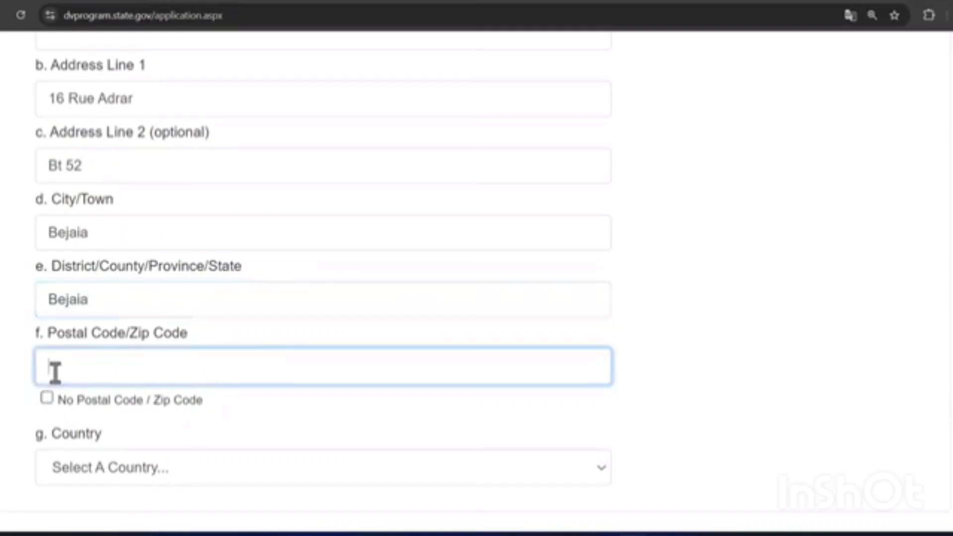
pyautogui.write('06000')
pyautogui.scroll(-4, 476, 268)
pyautogui.click(604, 273)
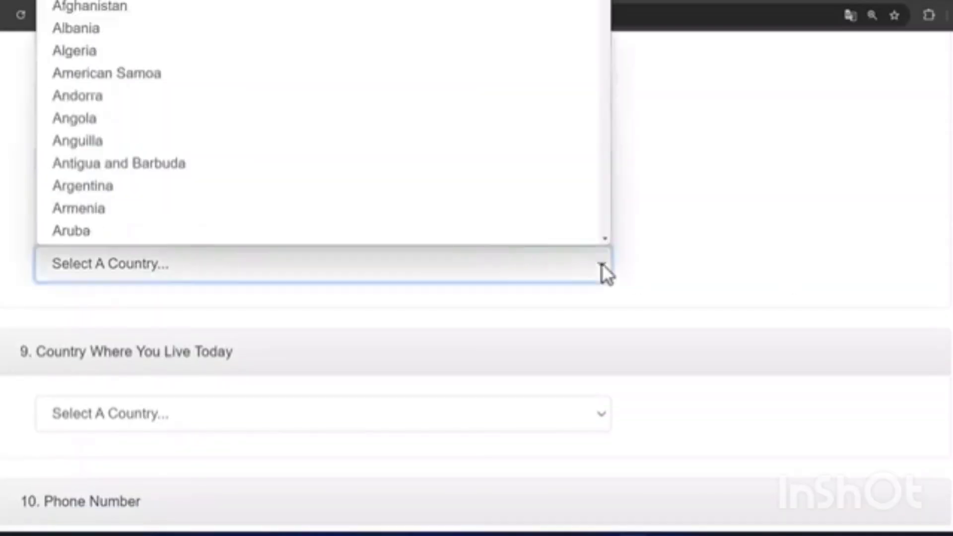
pyautogui.click(193, 49)
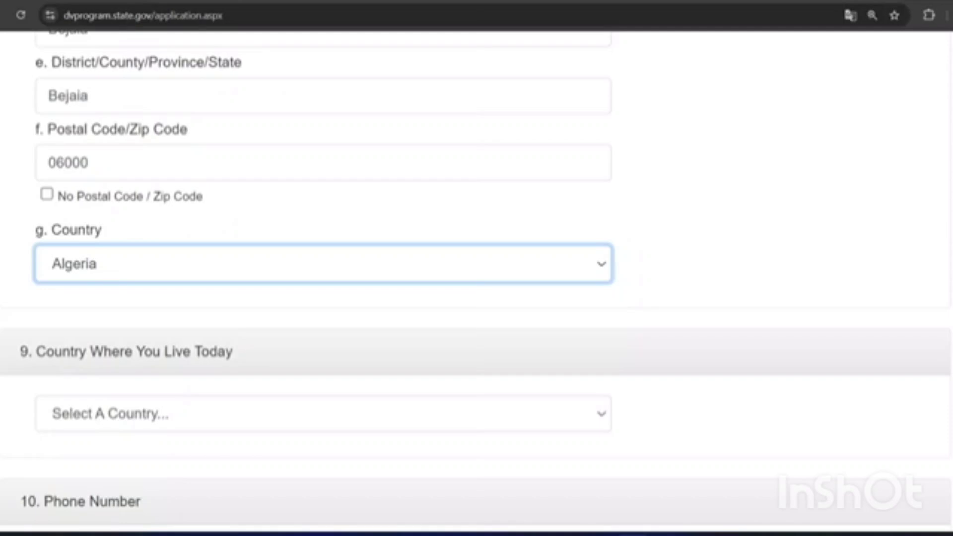
pyautogui.scroll(-3, 476, 278)
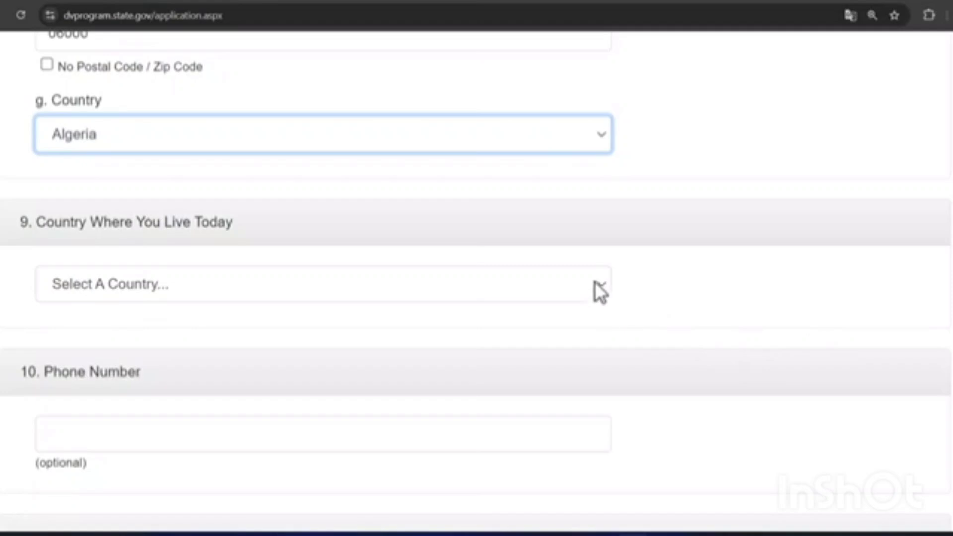
pyautogui.click(605, 292)
pyautogui.scroll(-1, 358, 209)
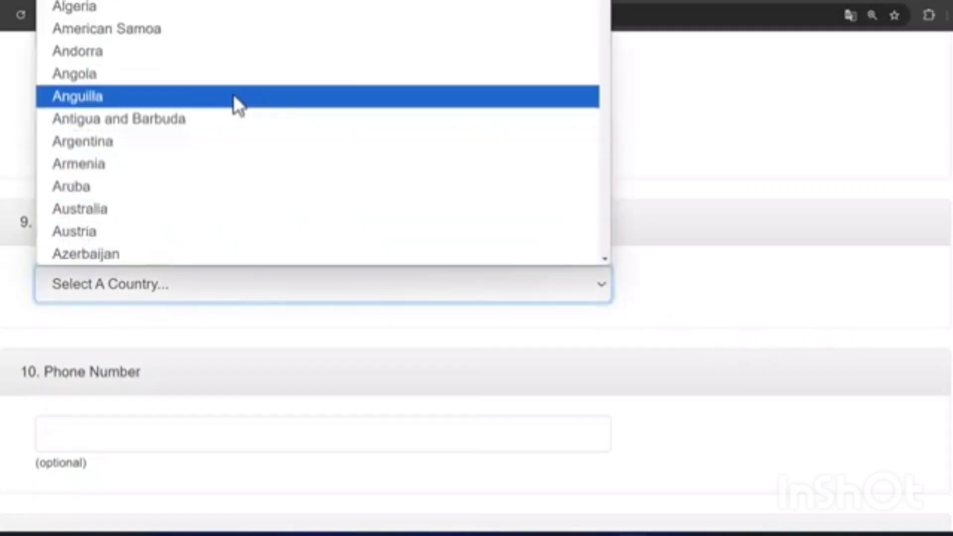
pyautogui.click(186, 14)
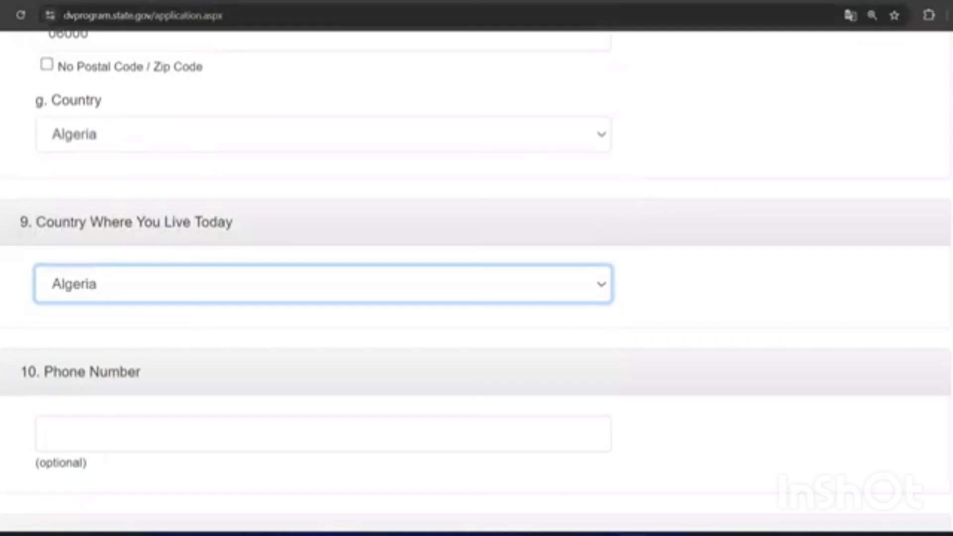
pyautogui.scroll(-5, 476, 282)
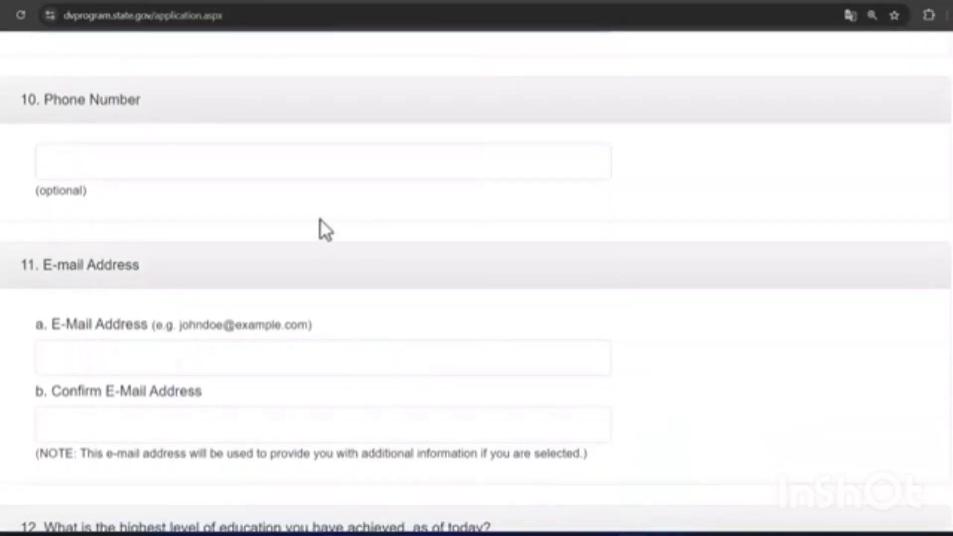
# Step: Leave the phone number blank and enter the entrant's e-mail address and its confirmation
pyautogui.click(132, 154)
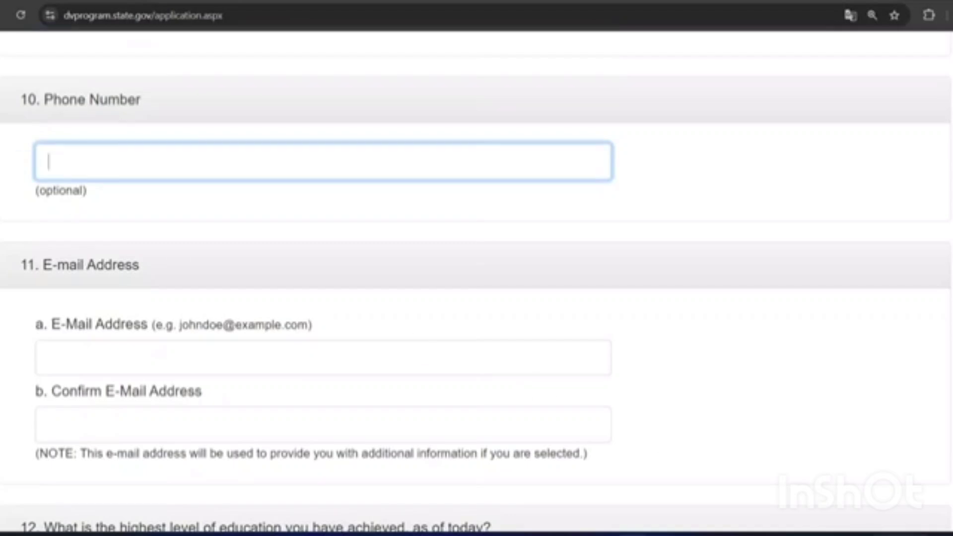
pyautogui.click(389, 362)
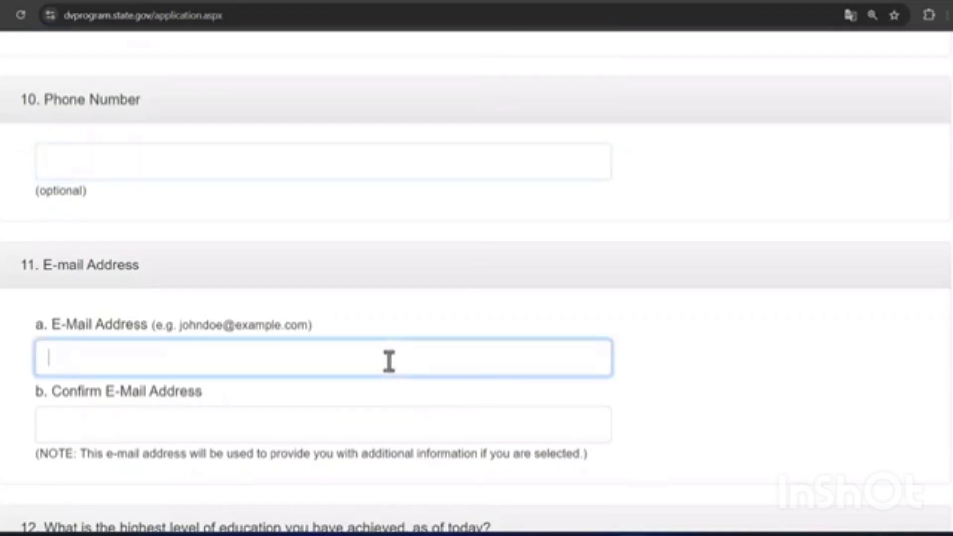
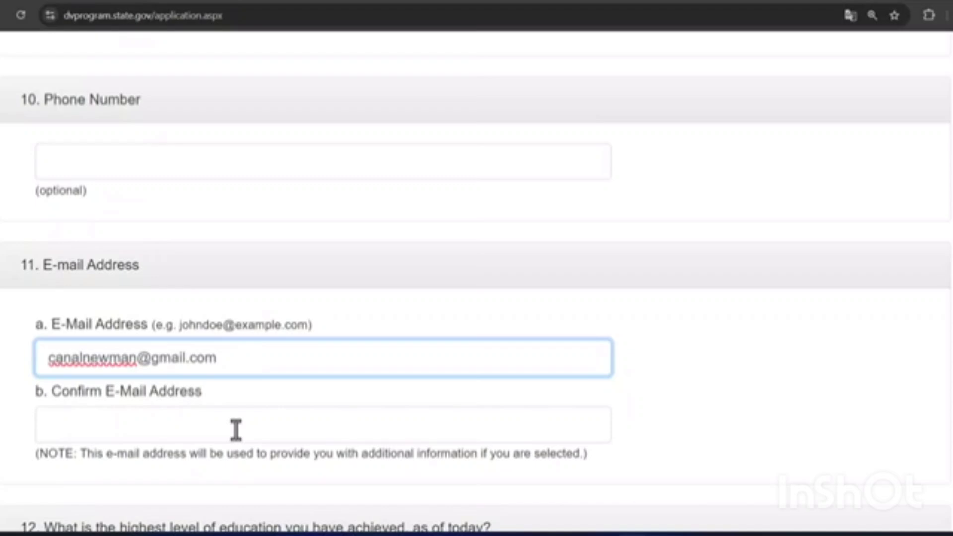
pyautogui.click(234, 429)
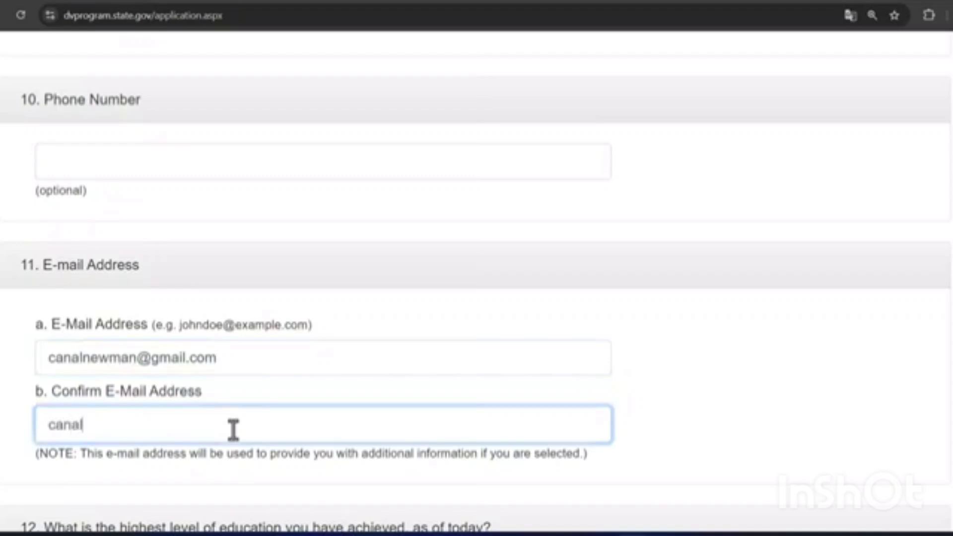
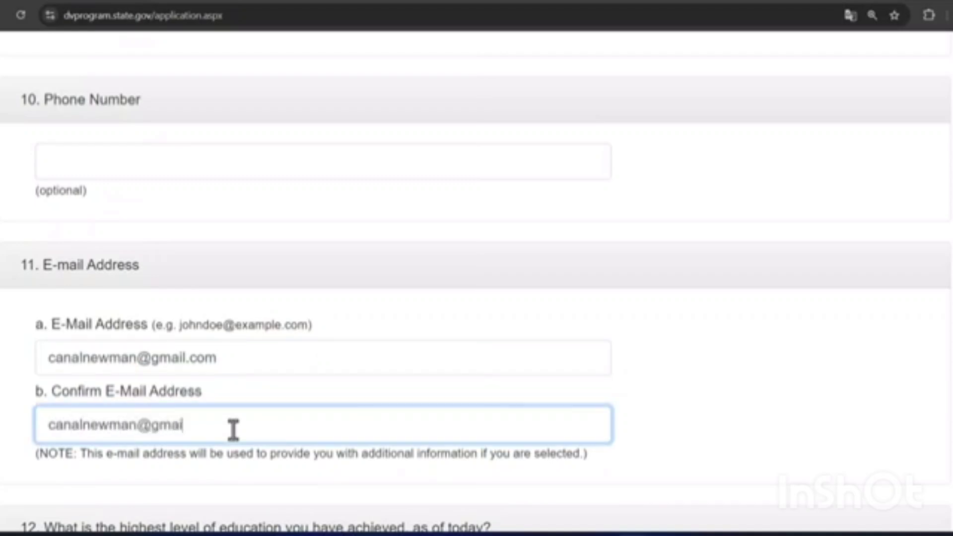
# Step: Try each education level option from Primary school to Doctorate, then settle on Master's Degree
pyautogui.scroll(-5, 476, 283)
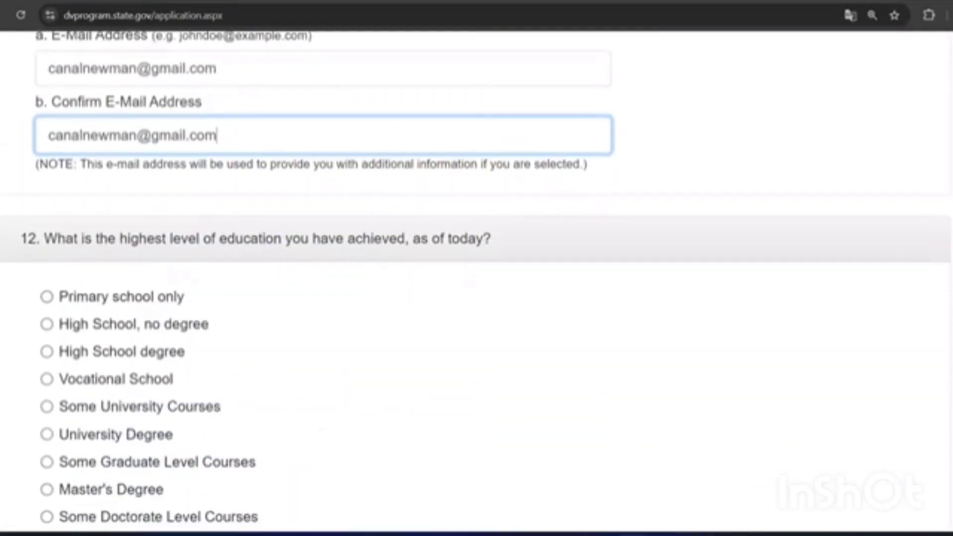
pyautogui.scroll(-1, 476, 283)
pyautogui.scroll(-3, 477, 283)
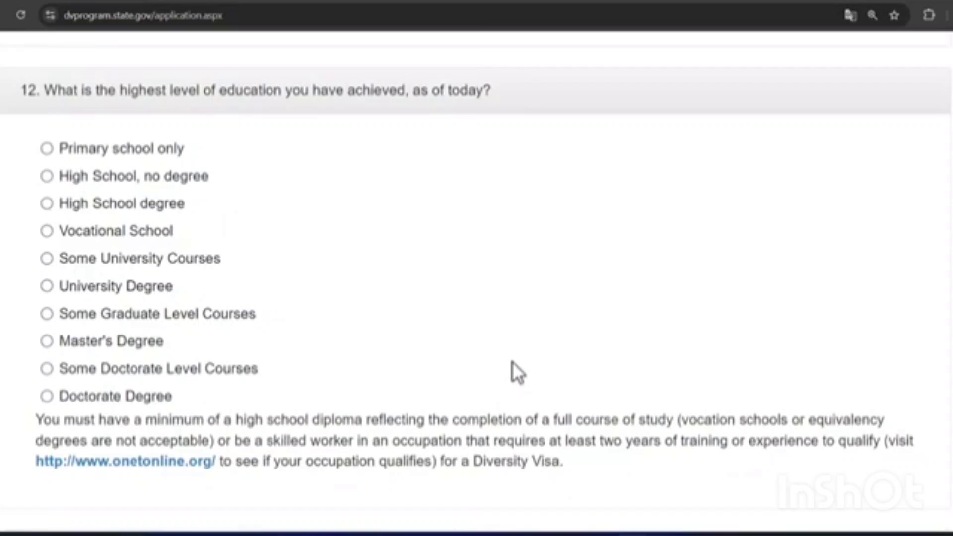
pyautogui.click(47, 149)
pyautogui.click(50, 179)
pyautogui.click(47, 202)
pyautogui.click(47, 231)
pyautogui.click(47, 258)
pyautogui.click(47, 286)
pyautogui.click(47, 314)
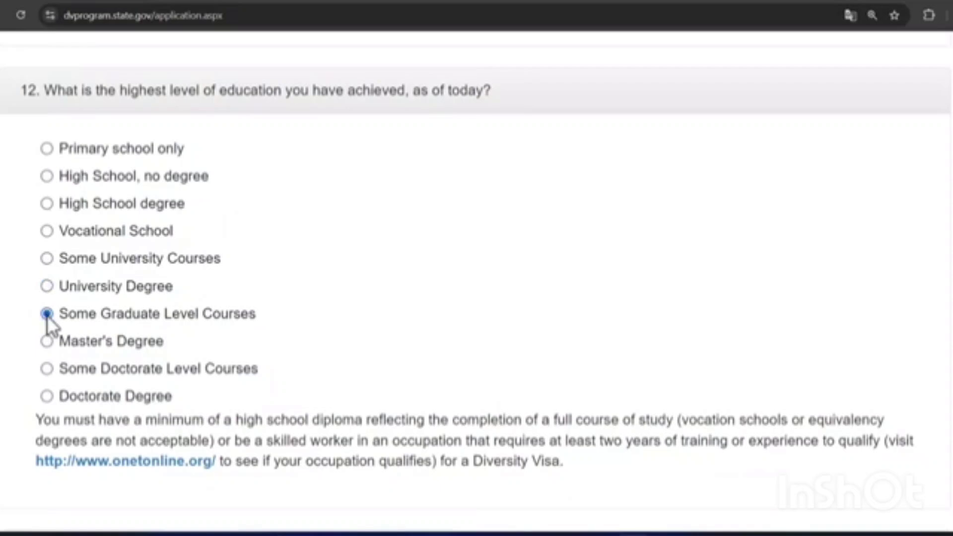
pyautogui.click(46, 342)
pyautogui.click(47, 369)
pyautogui.click(47, 396)
pyautogui.click(46, 341)
# Step: Try the married, divorced and widowed options, then set marital status to Unmarried
pyautogui.scroll(-5, 475, 280)
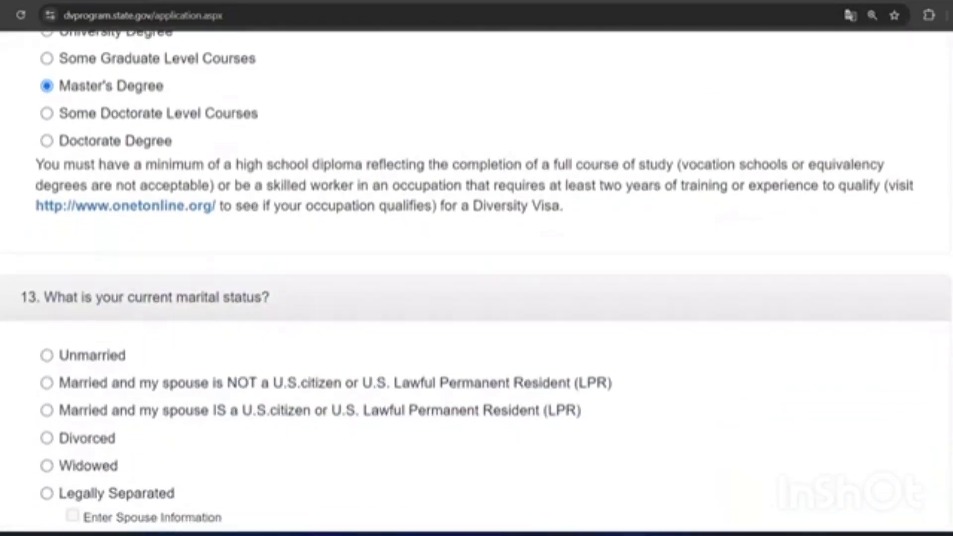
pyautogui.scroll(-3, 476, 280)
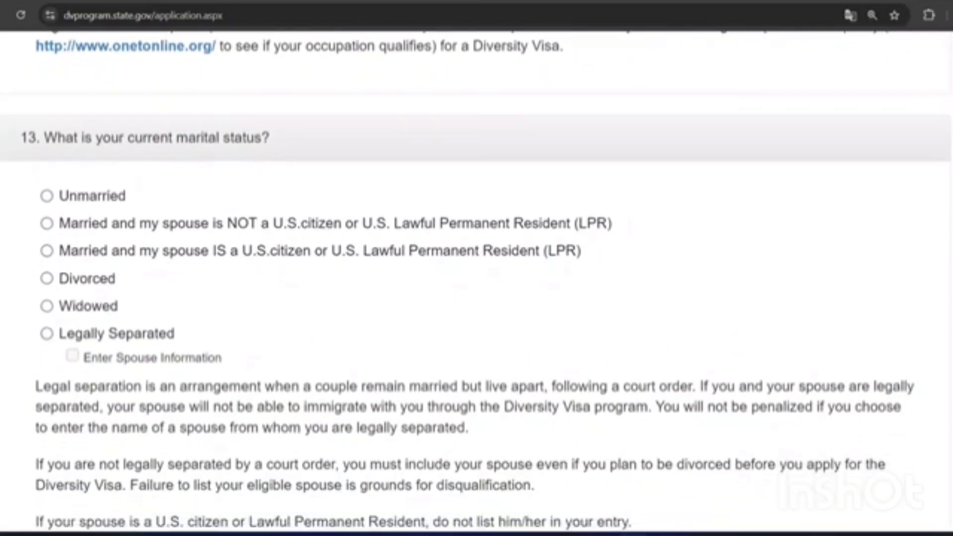
pyautogui.scroll(-1, 476, 279)
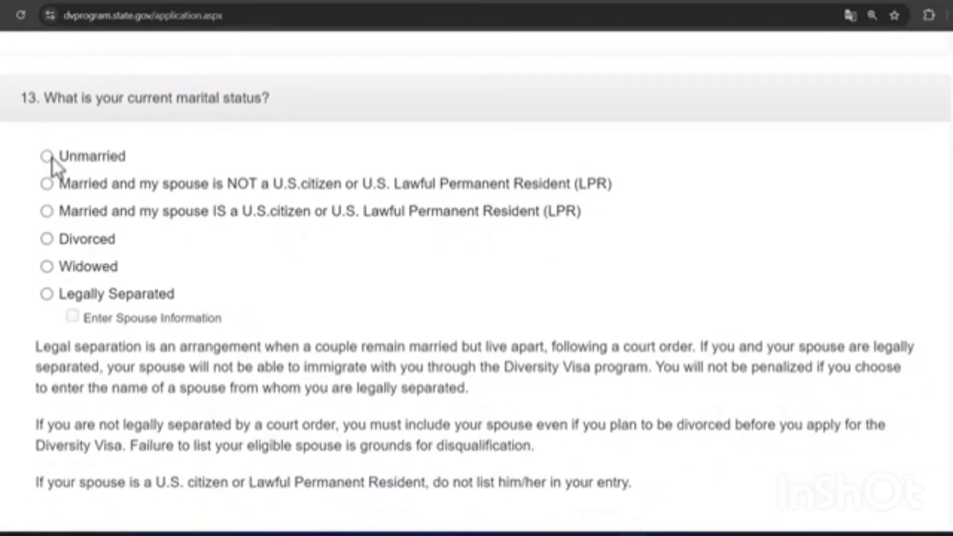
pyautogui.click(48, 185)
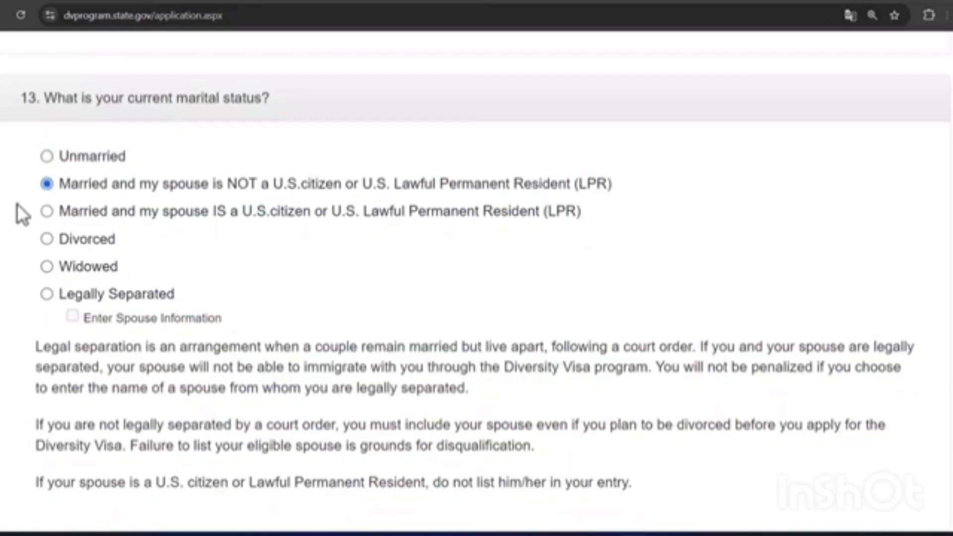
pyautogui.click(47, 212)
pyautogui.click(45, 238)
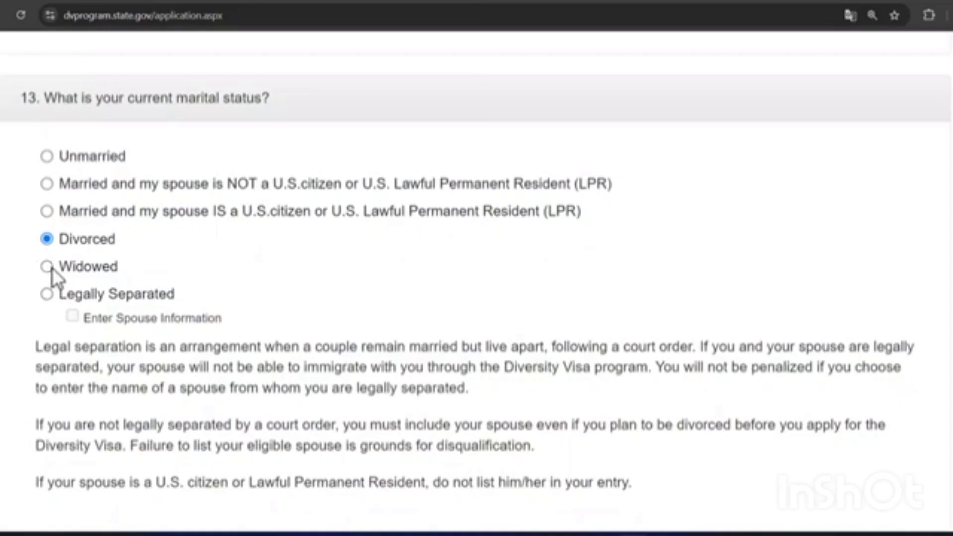
pyautogui.click(47, 267)
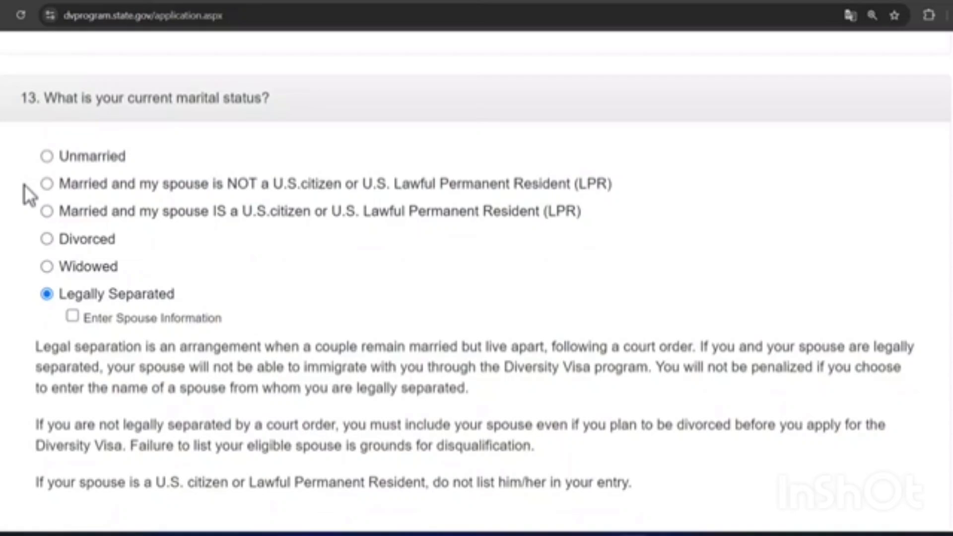
pyautogui.click(46, 157)
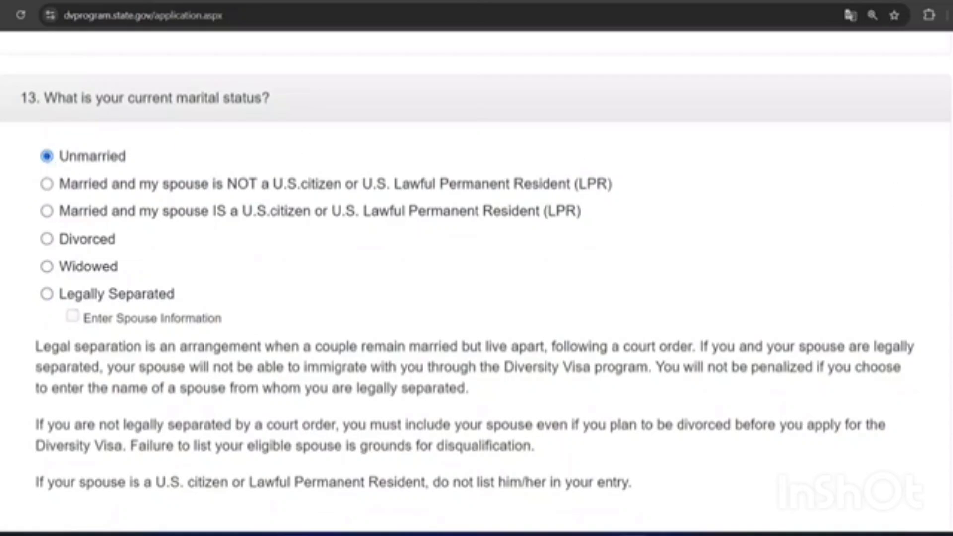
# Step: Enter 0 as the number of children and continue to the Part One review
pyautogui.scroll(-9, 476, 281)
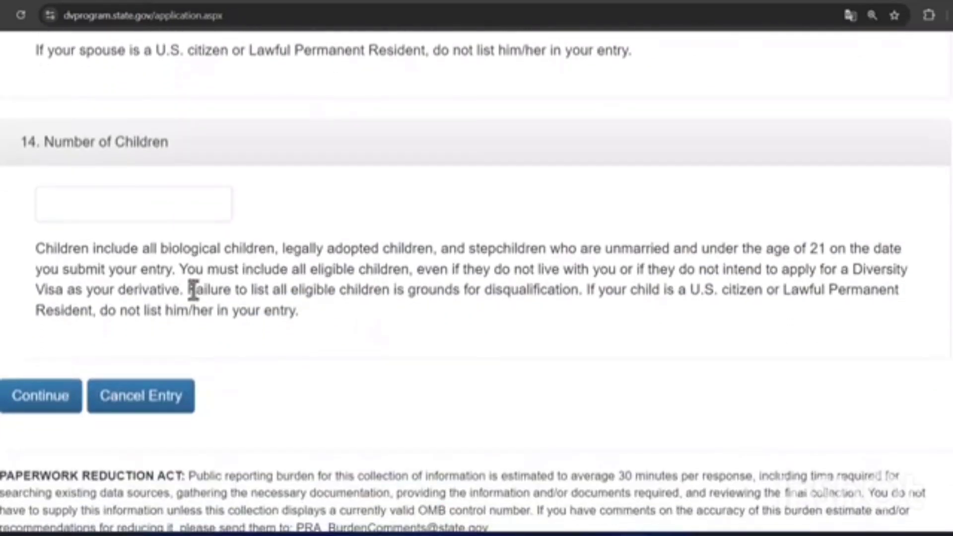
pyautogui.click(119, 209)
pyautogui.write('0')
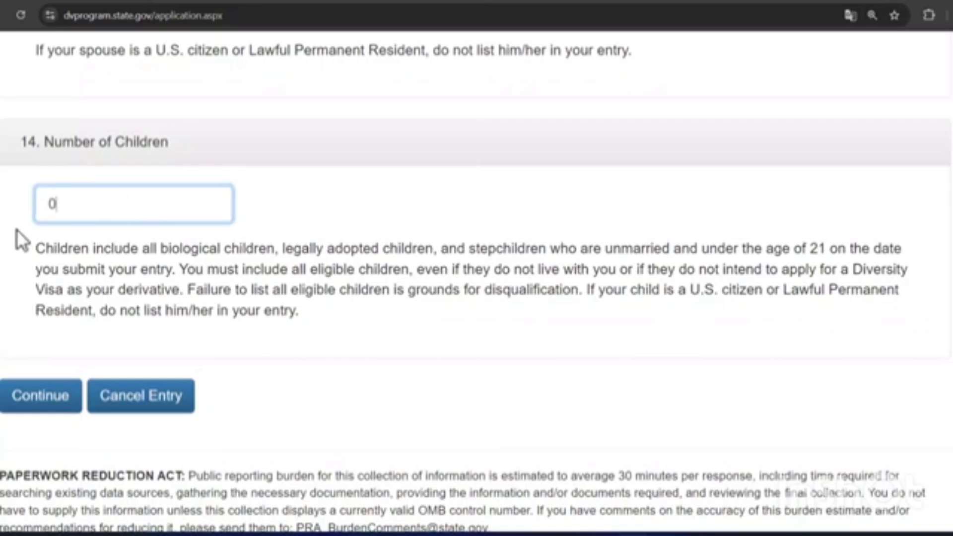
pyautogui.click(32, 409)
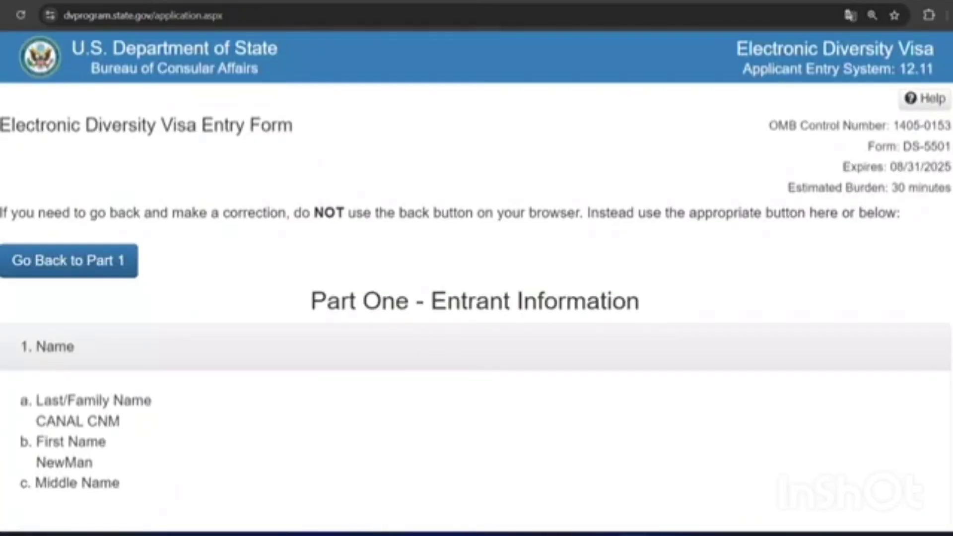
# Step: Go back to Part One to correct the entry
pyautogui.scroll(-2, 476, 280)
pyautogui.scroll(-15, 476, 281)
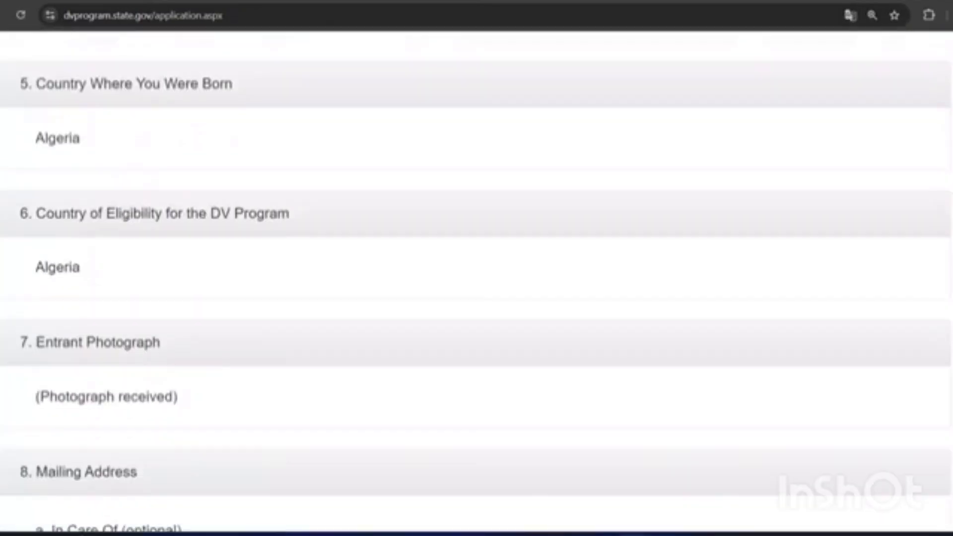
pyautogui.scroll(-20, 476, 281)
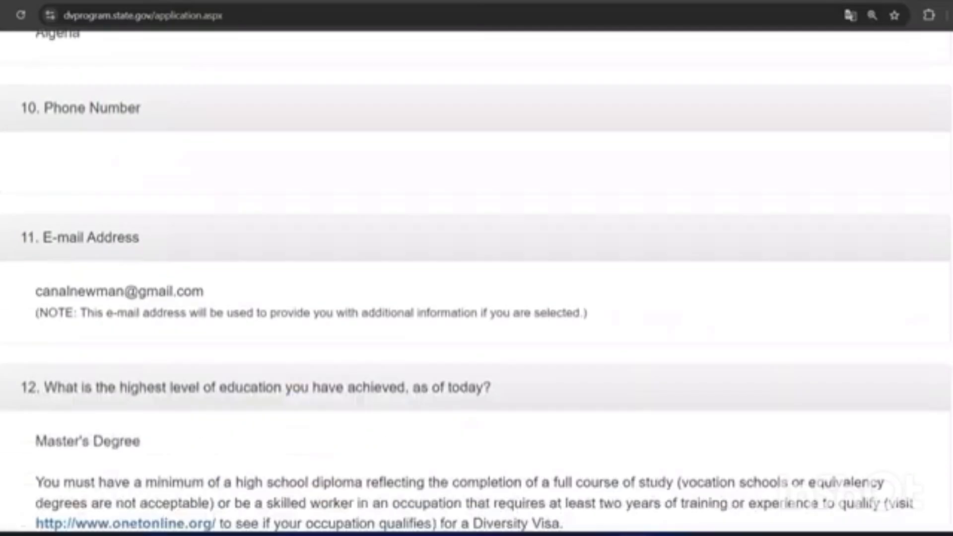
pyautogui.scroll(-8, 35, 416)
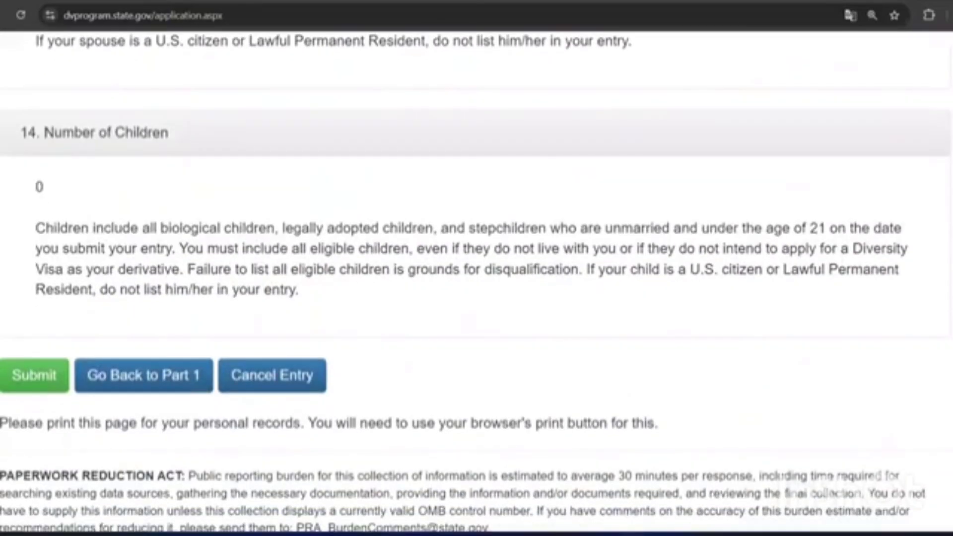
pyautogui.click(145, 386)
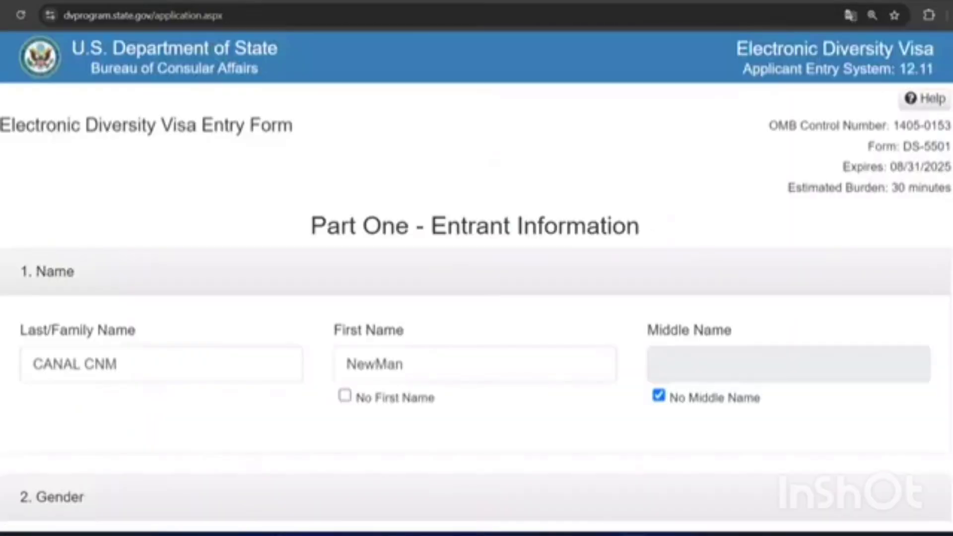
# Step: Set marital status to 'Married and my spouse is NOT a U.S. citizen or LPR' and children to 1
pyautogui.scroll(-20, 477, 280)
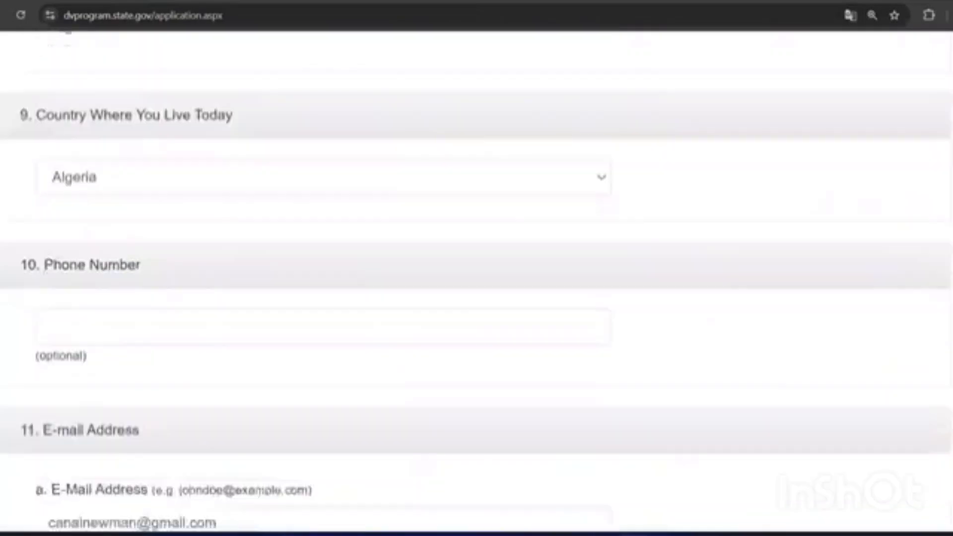
pyautogui.scroll(-20, 387, 270)
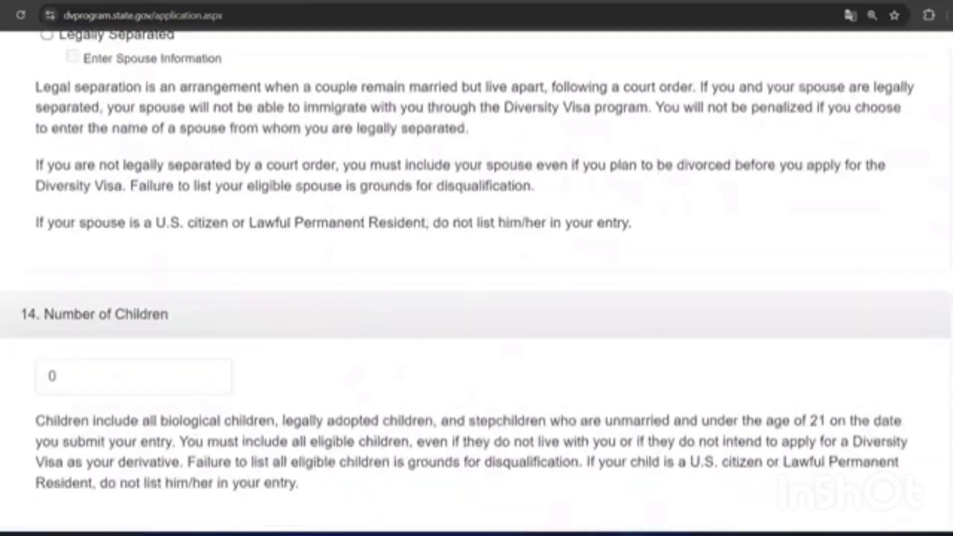
pyautogui.scroll(5, 387, 269)
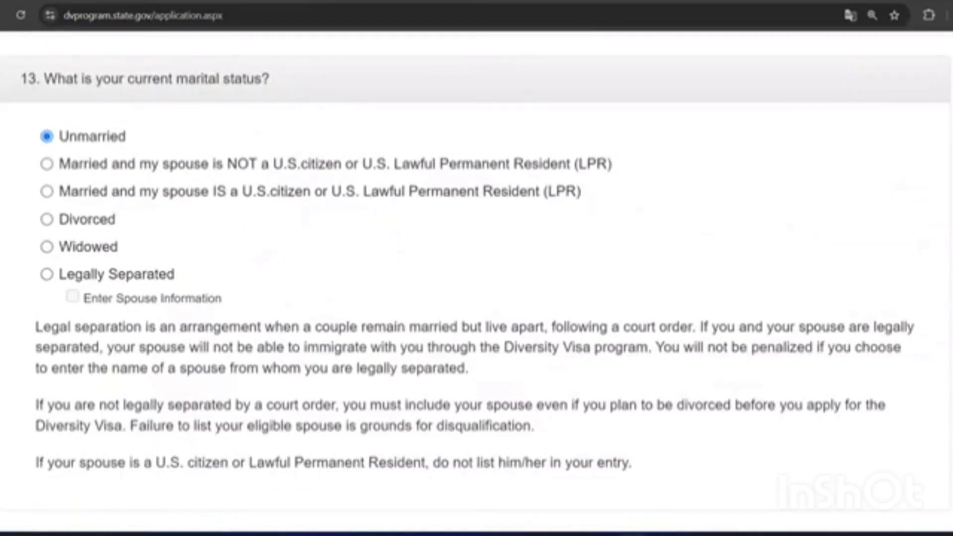
pyautogui.click(47, 163)
pyautogui.scroll(-5, 86, 386)
pyautogui.doubleClick(51, 388)
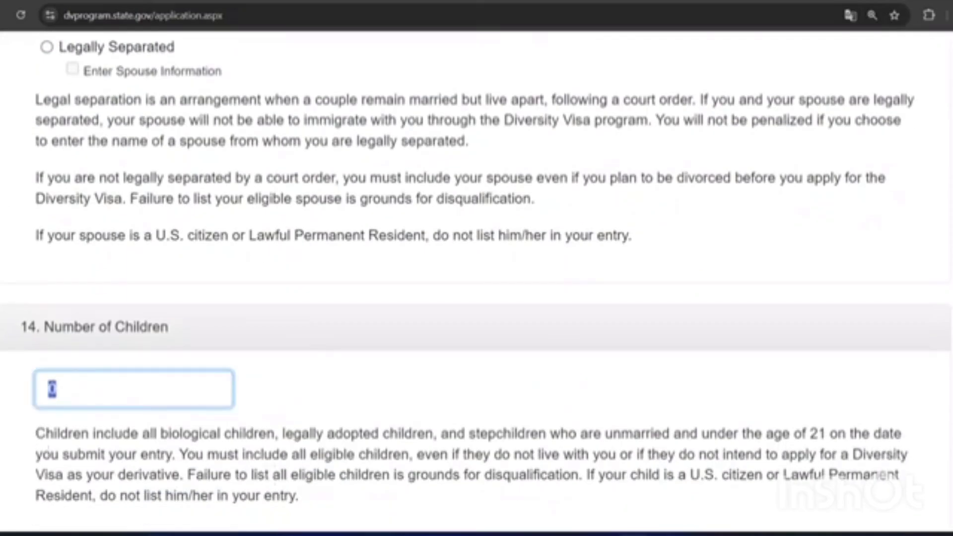
pyautogui.scroll(-4, 476, 277)
# Step: Move through the Part Two spouse and child sections to the review page showing 0 children
pyautogui.click(45, 366)
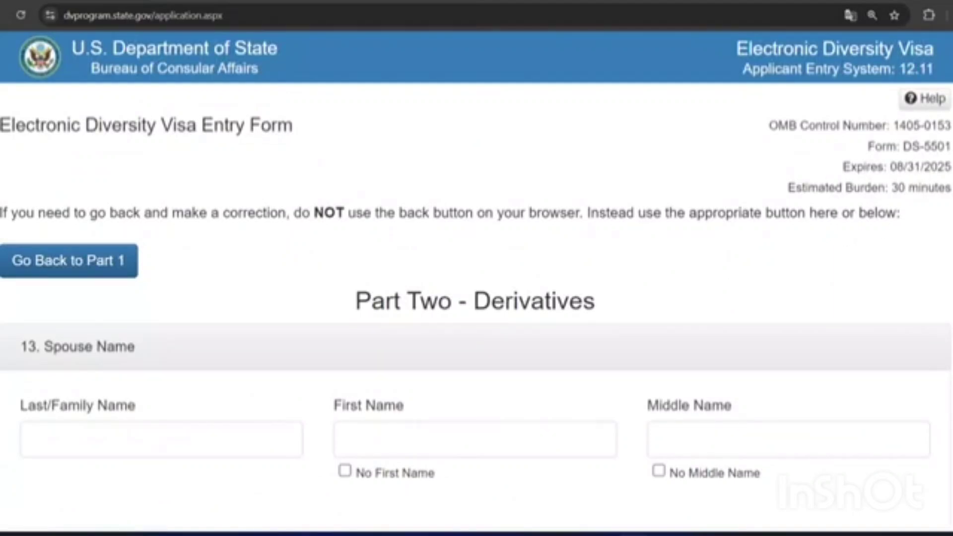
pyautogui.scroll(-6, 476, 278)
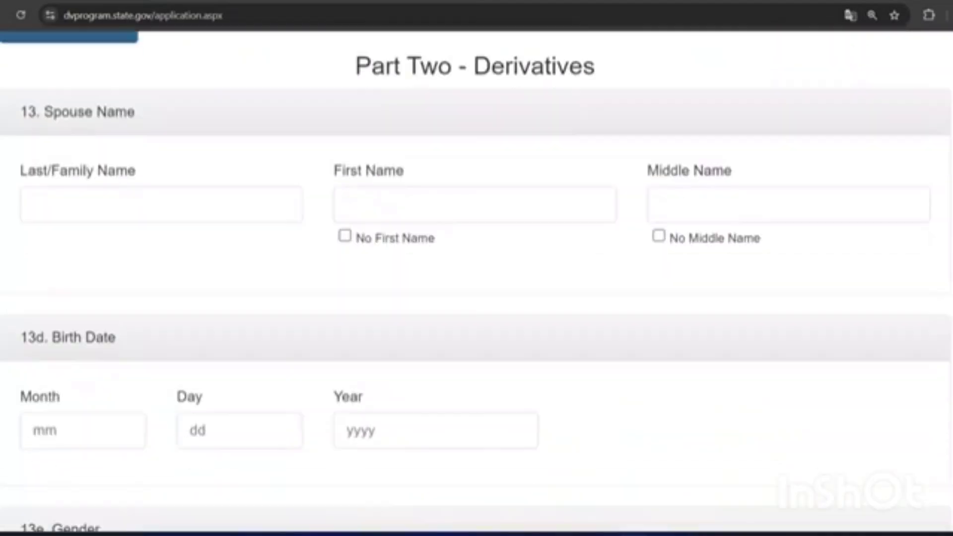
pyautogui.scroll(-3, 477, 278)
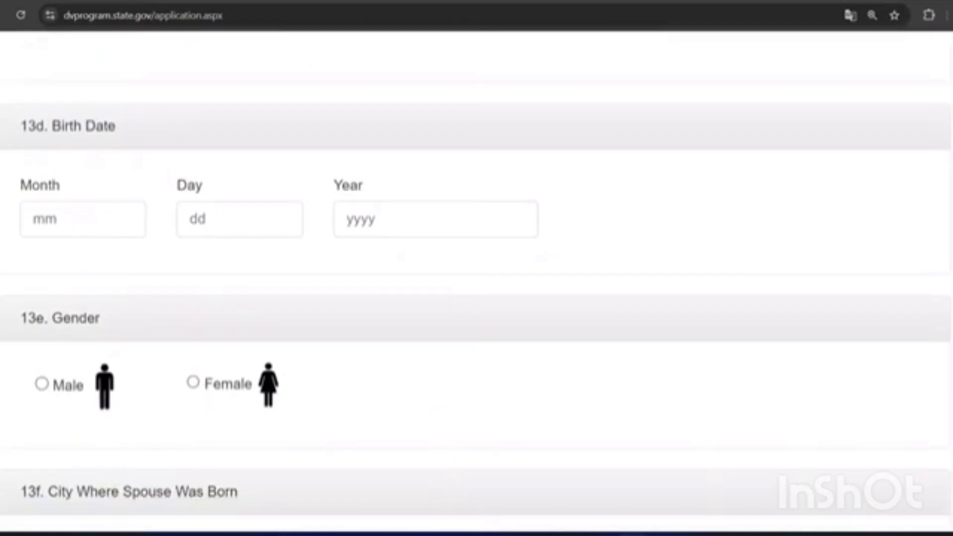
pyautogui.scroll(-2, 476, 278)
pyautogui.scroll(-3, 477, 277)
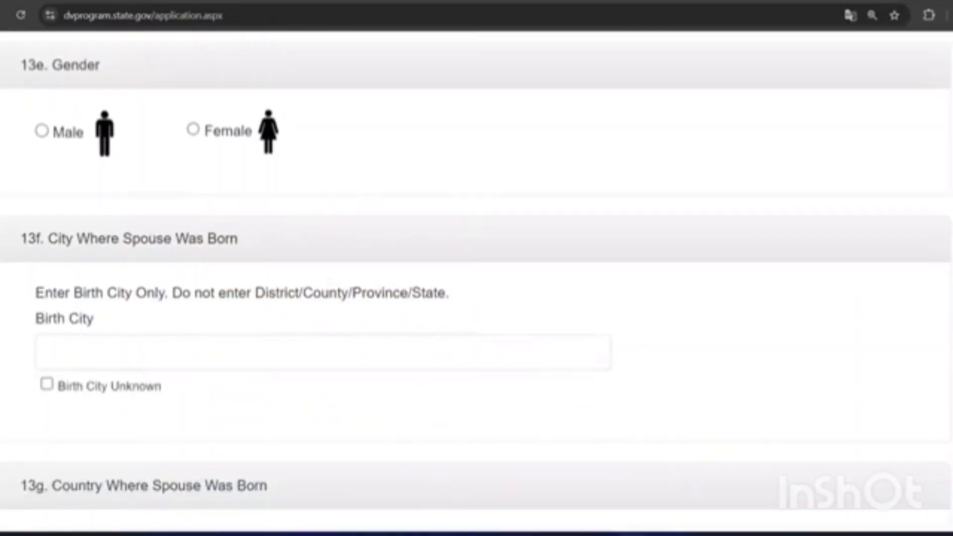
pyautogui.scroll(-3, 477, 278)
pyautogui.scroll(-7, 476, 278)
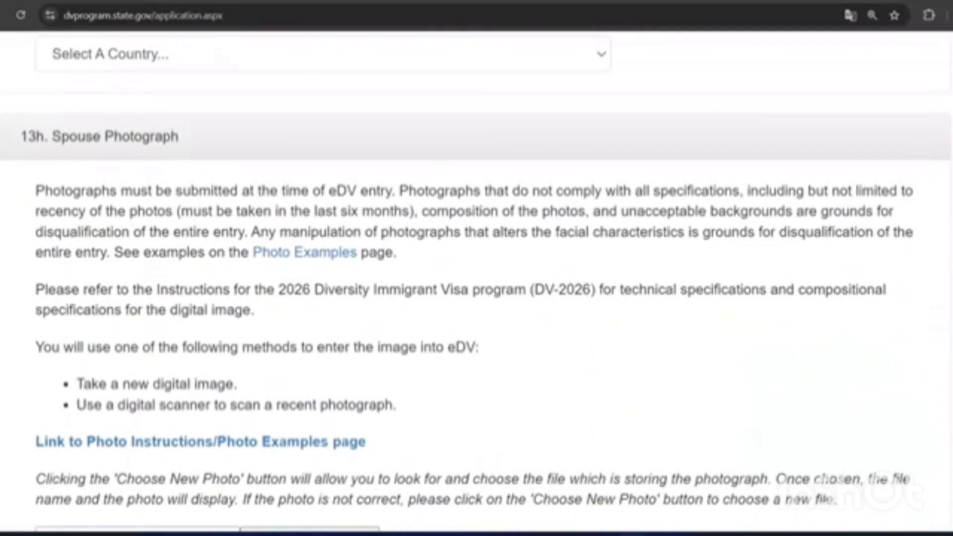
pyautogui.scroll(-3, 477, 278)
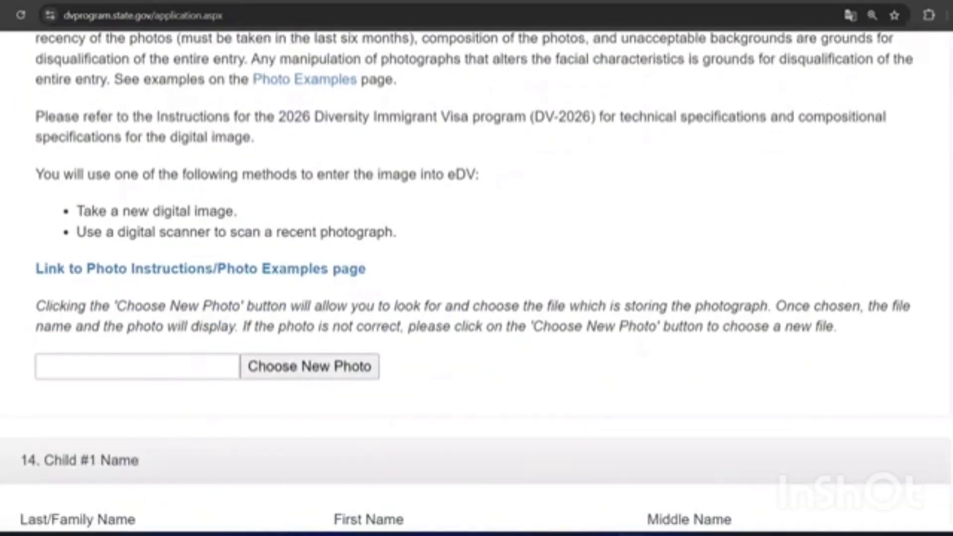
pyautogui.scroll(-6, 476, 278)
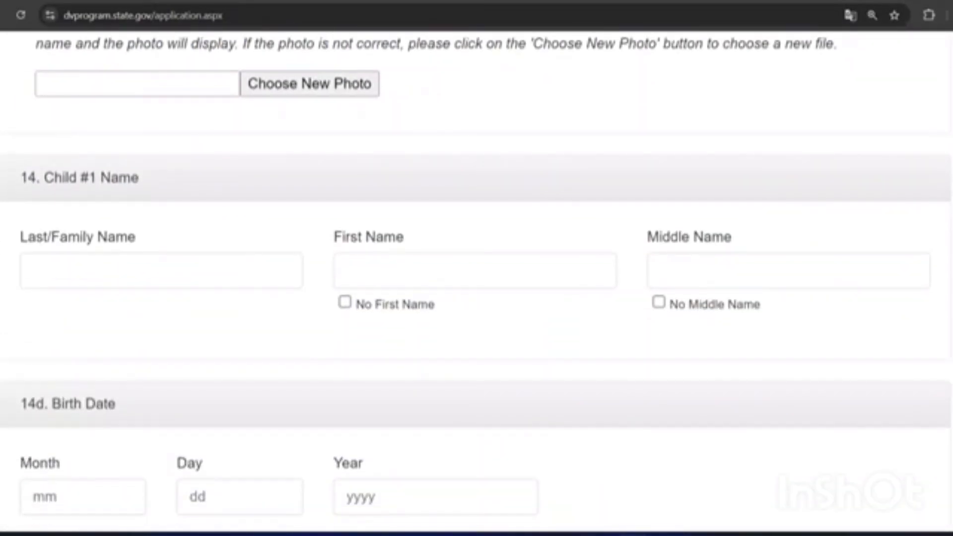
pyautogui.scroll(-9, 477, 278)
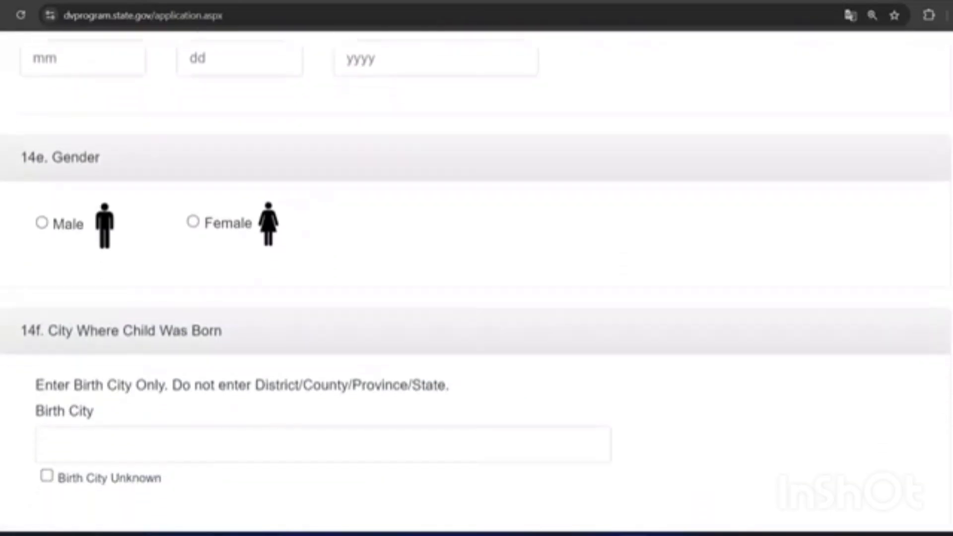
pyautogui.scroll(-11, 476, 278)
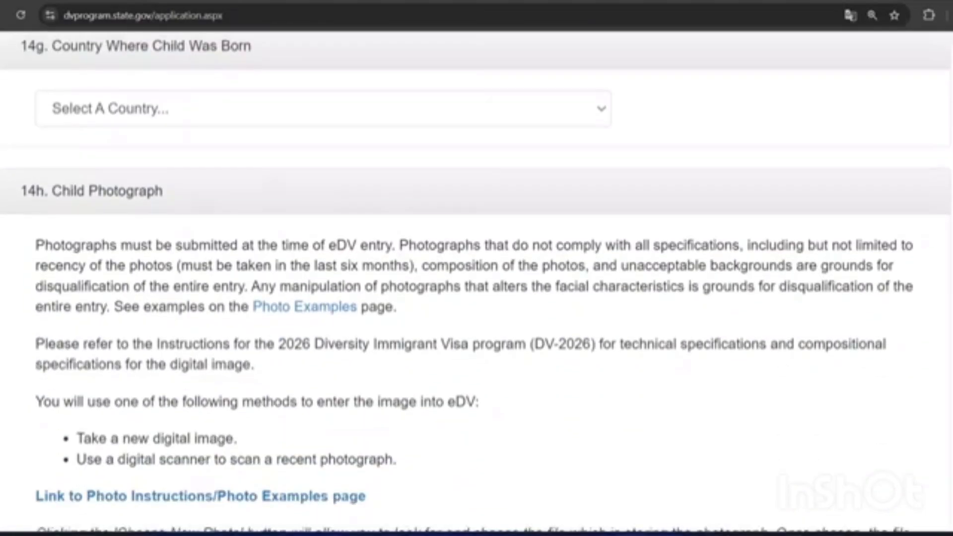
pyautogui.scroll(-5, 476, 278)
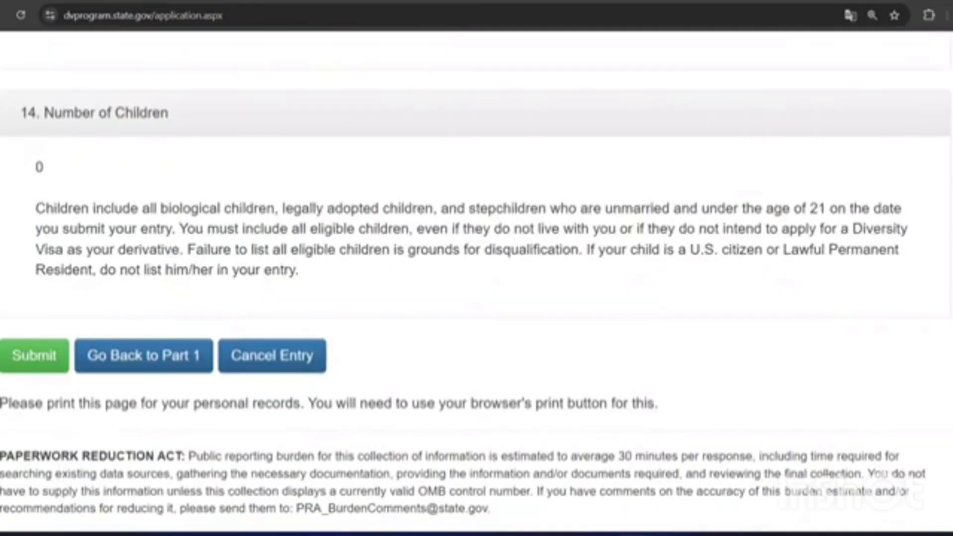
# Step: Submit the DV-2026 entry and look over the Entry Received confirmation page and its number
pyautogui.click(30, 370)
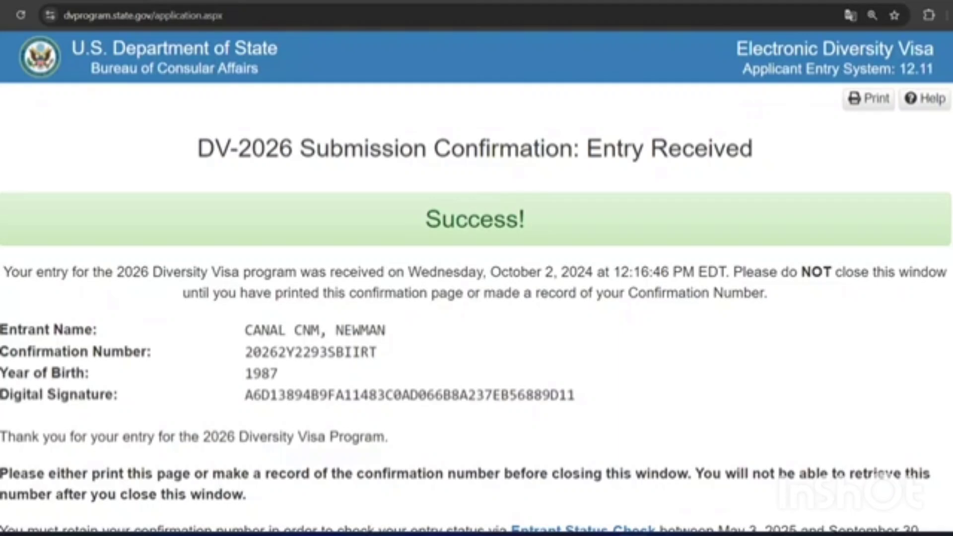
pyautogui.scroll(-2, 476, 282)
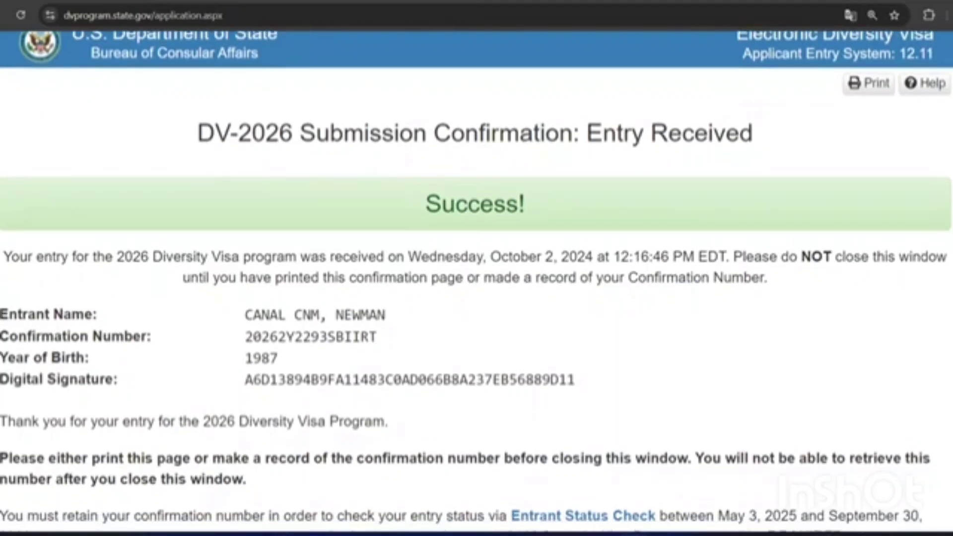
pyautogui.scroll(-1, 476, 281)
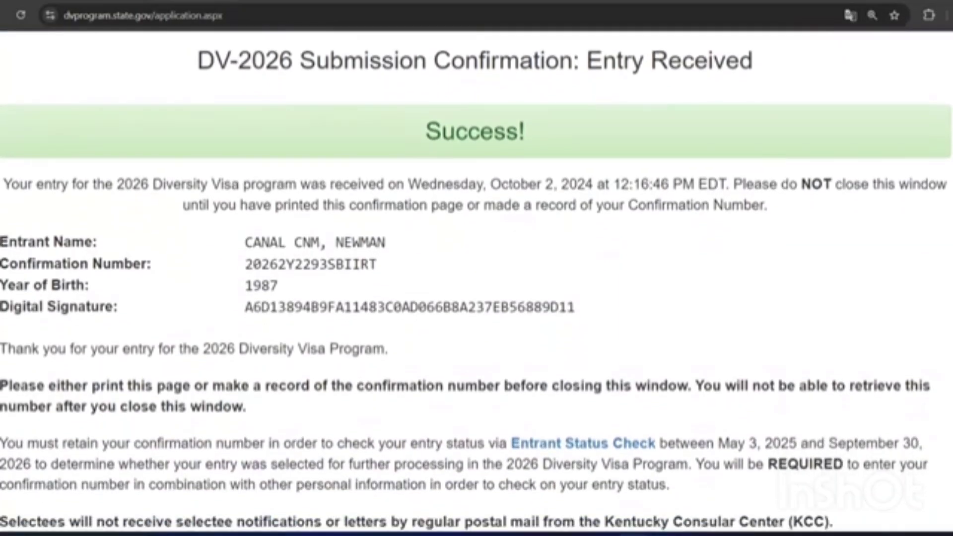
pyautogui.scroll(-1, 477, 281)
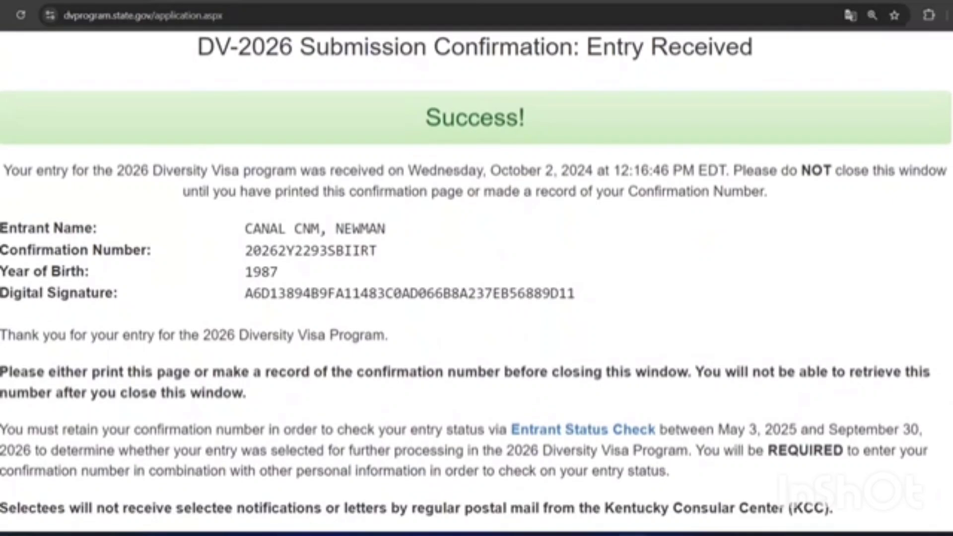
pyautogui.scroll(-1, 476, 281)
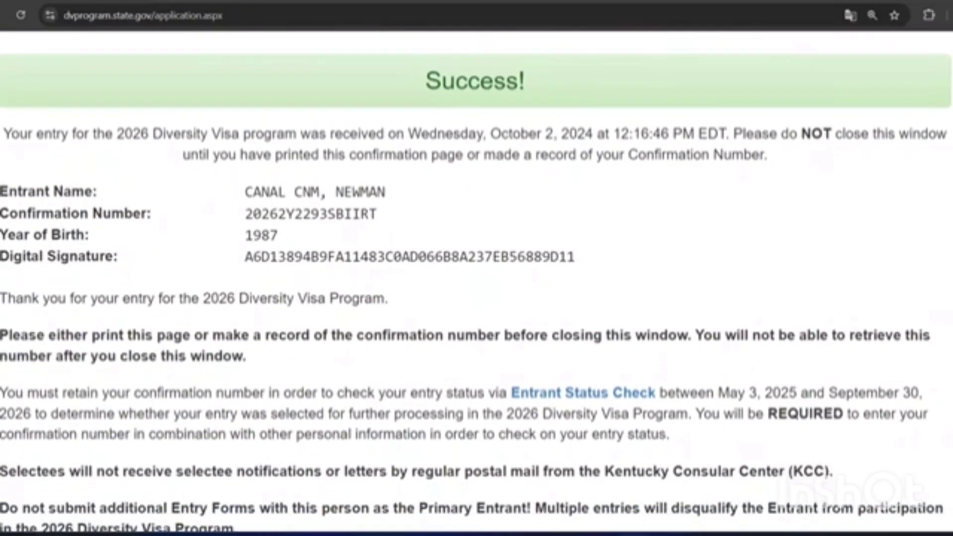
pyautogui.scroll(-1, 476, 282)
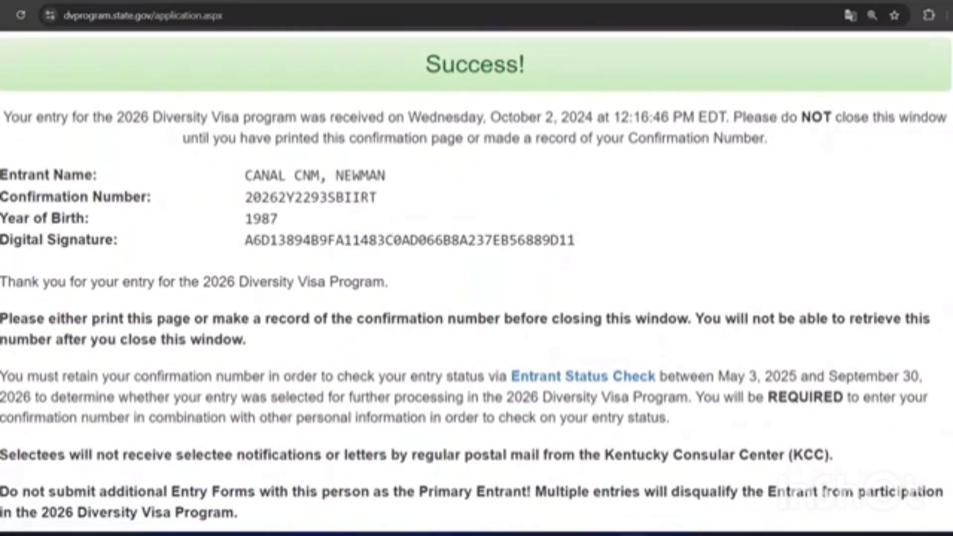
pyautogui.scroll(-3, 476, 281)
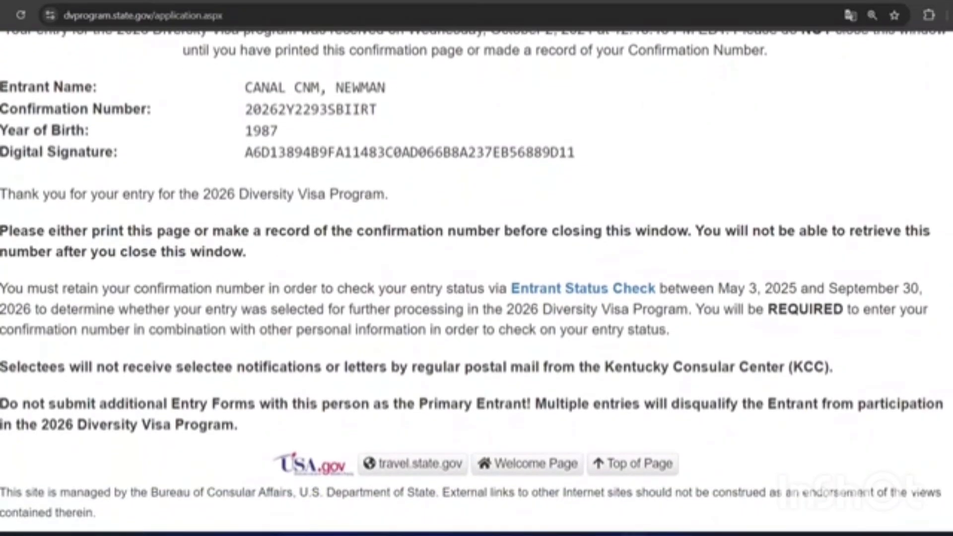
pyautogui.scroll(8, 476, 282)
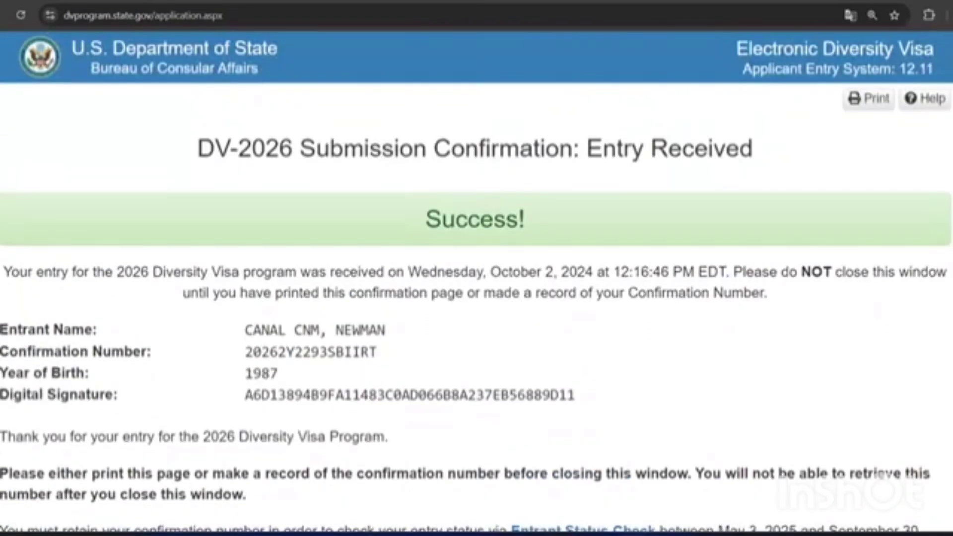